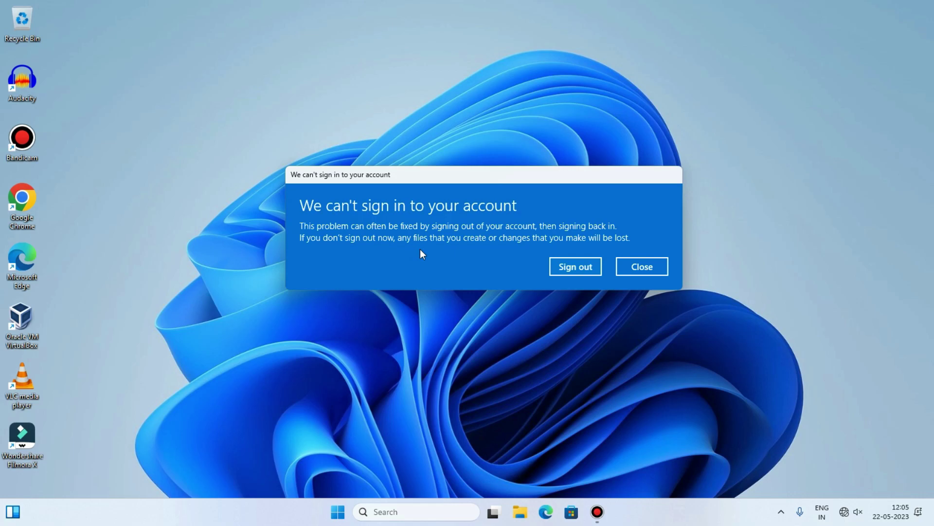
Move the sign-in error message aside, then dismiss it.
drag(476, 179, 501, 214)
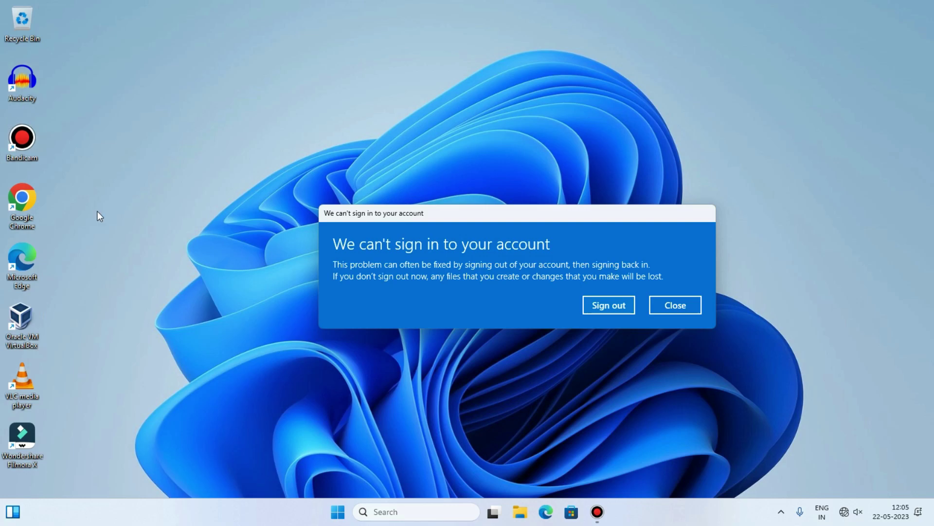
drag(520, 210, 434, 201)
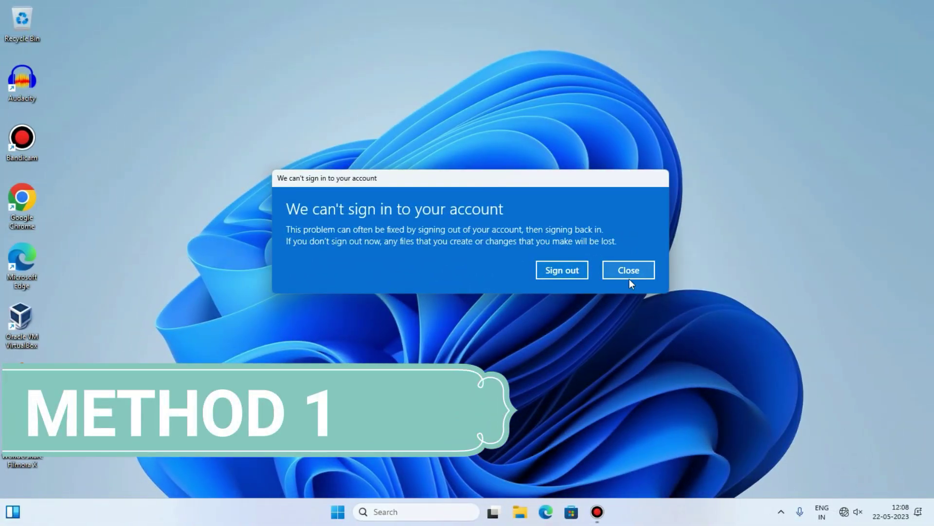
click(639, 268)
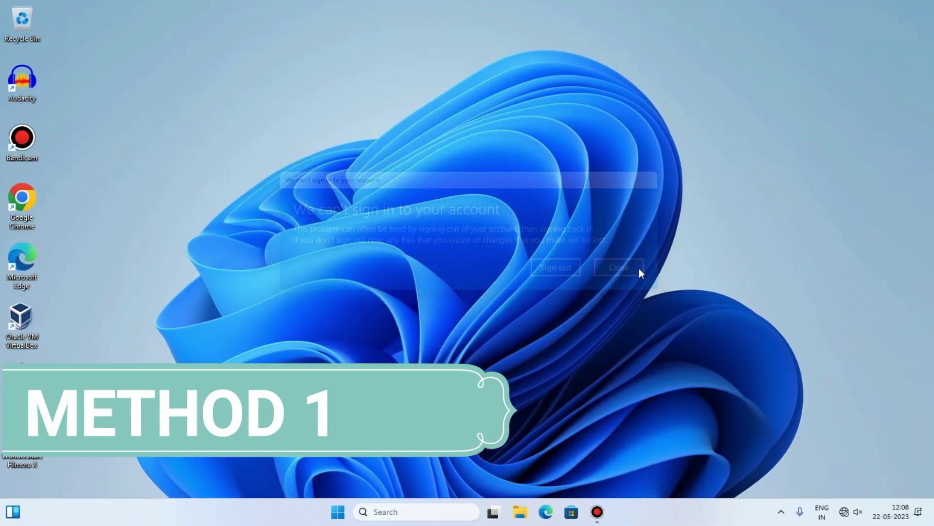
Search for regedit and launch Registry Editor with administrator approval.
click(380, 512)
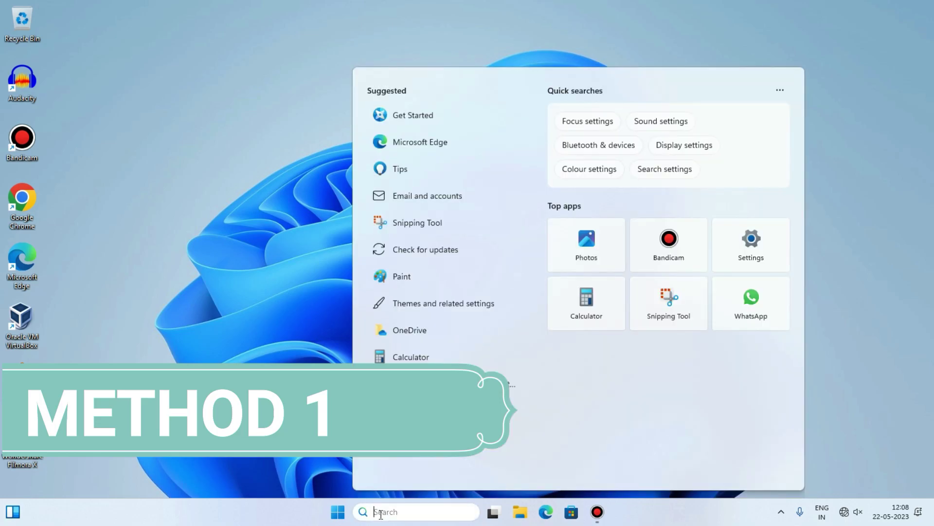
text(rege)
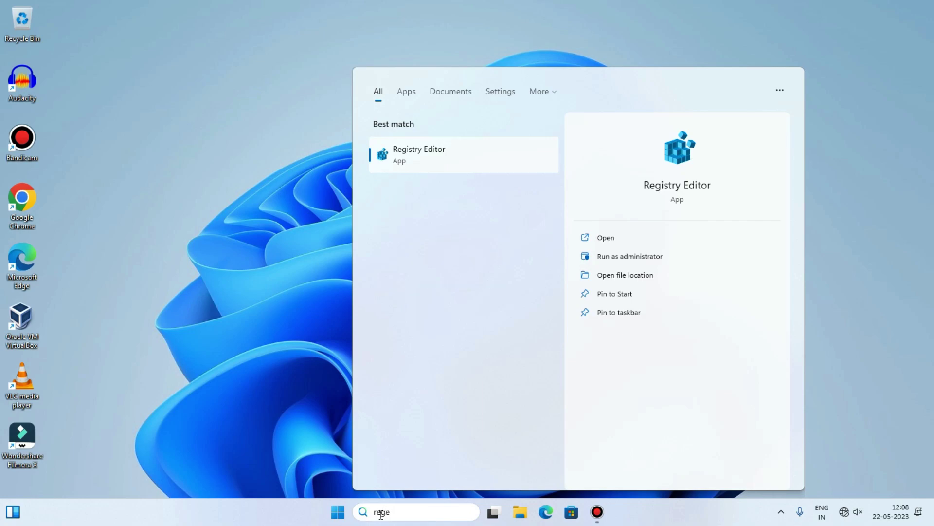
text(dit)
click(447, 151)
click(392, 346)
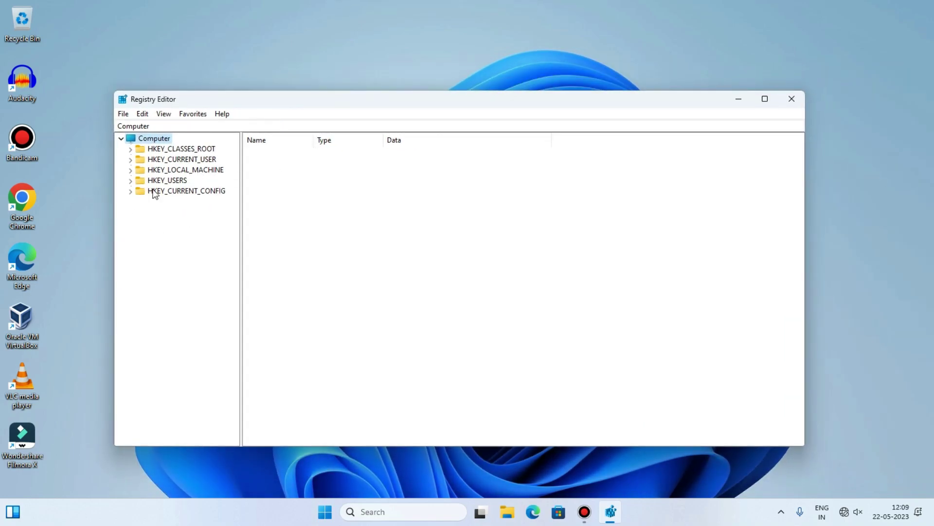
Expand HKEY_LOCAL_MACHINE and its SOFTWARE key in the registry tree.
click(175, 170)
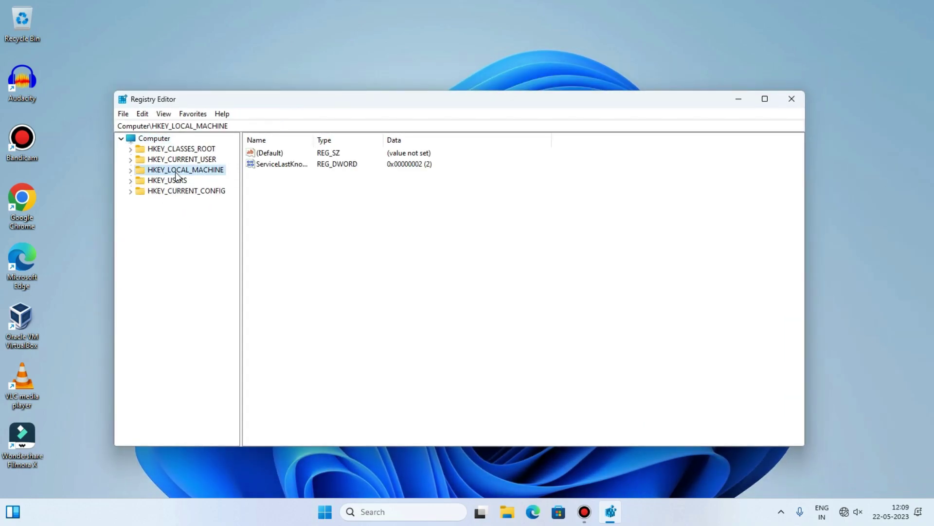
click(131, 172)
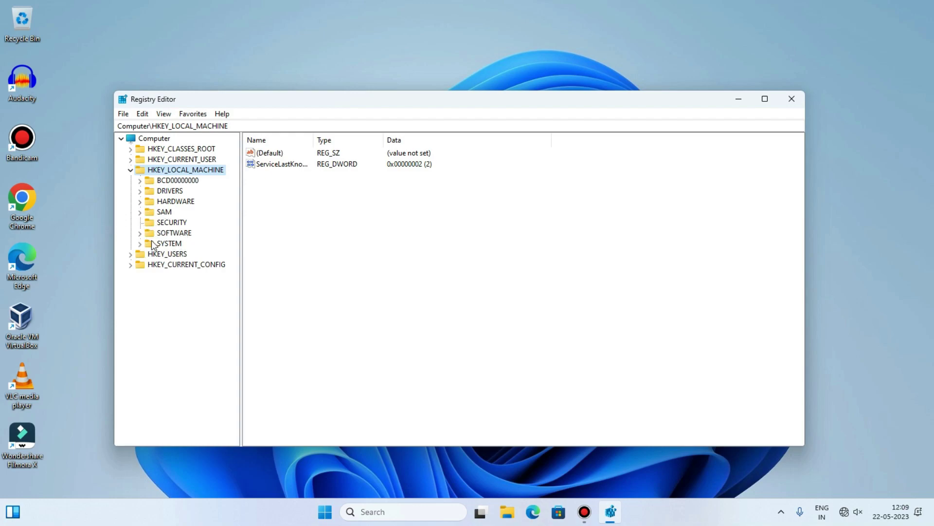
click(176, 233)
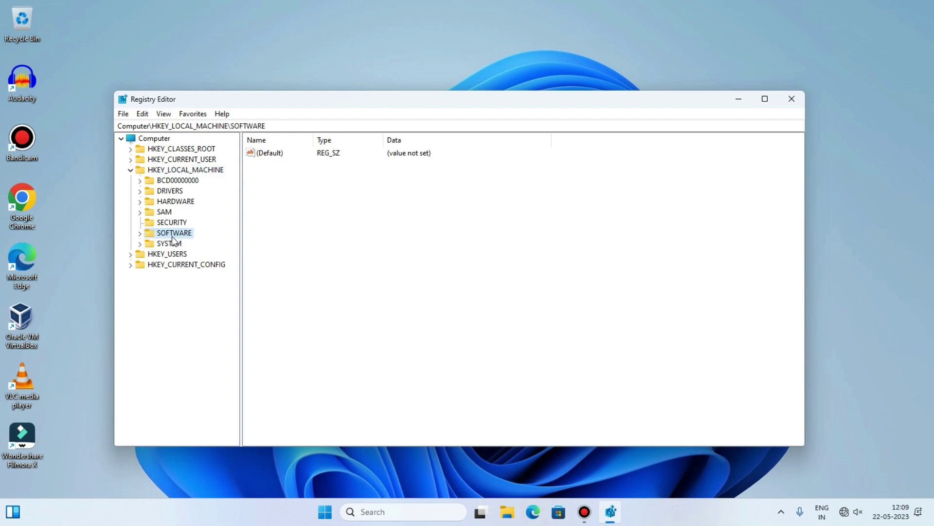
click(140, 234)
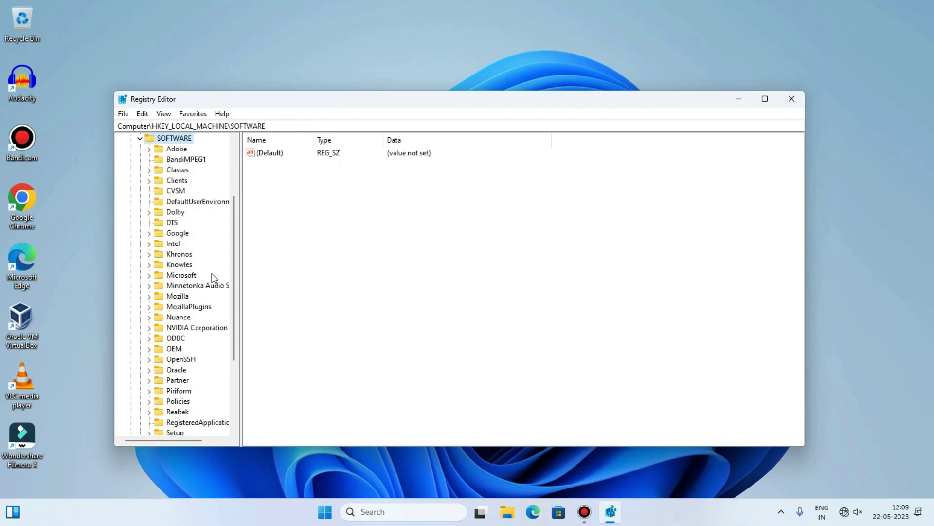
drag(236, 273, 236, 367)
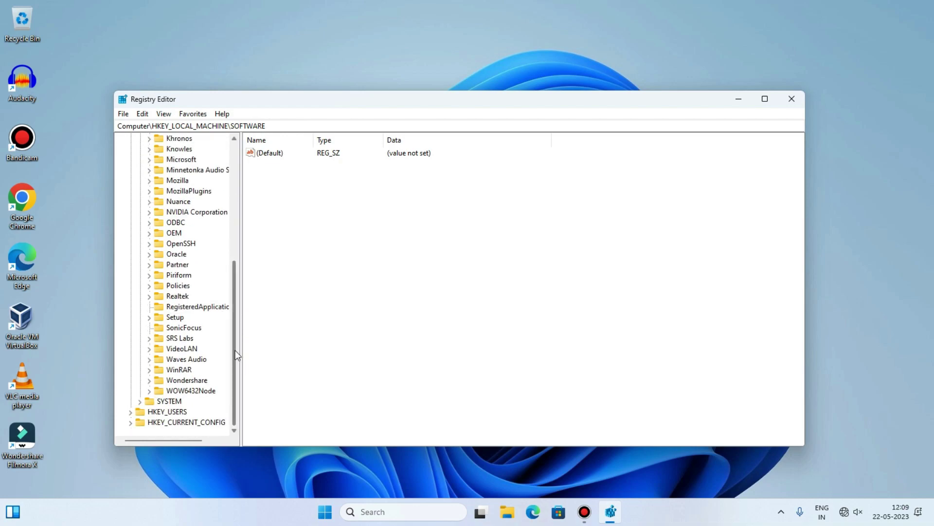
scroll(234, 348, up, 3)
Expand SOFTWARE\Microsoft and select the Windows NT key.
click(170, 255)
drag(236, 262, 237, 223)
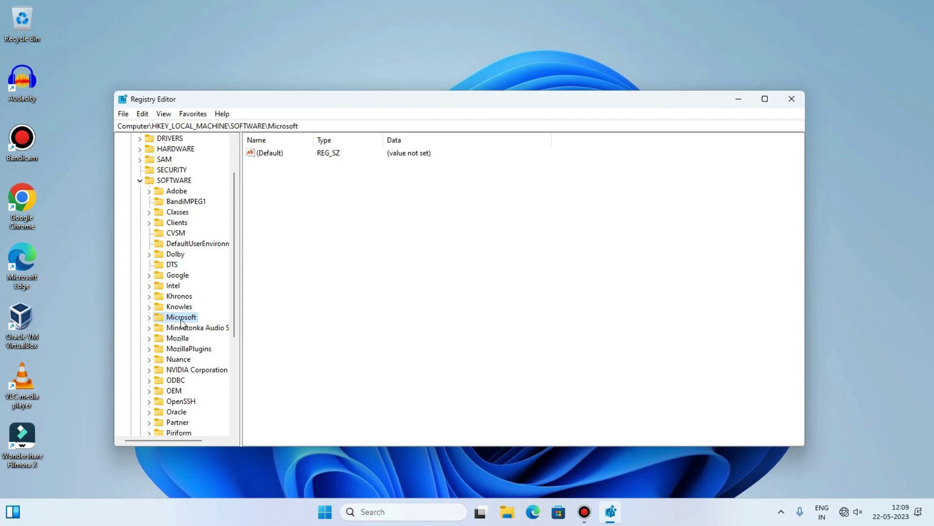
click(150, 317)
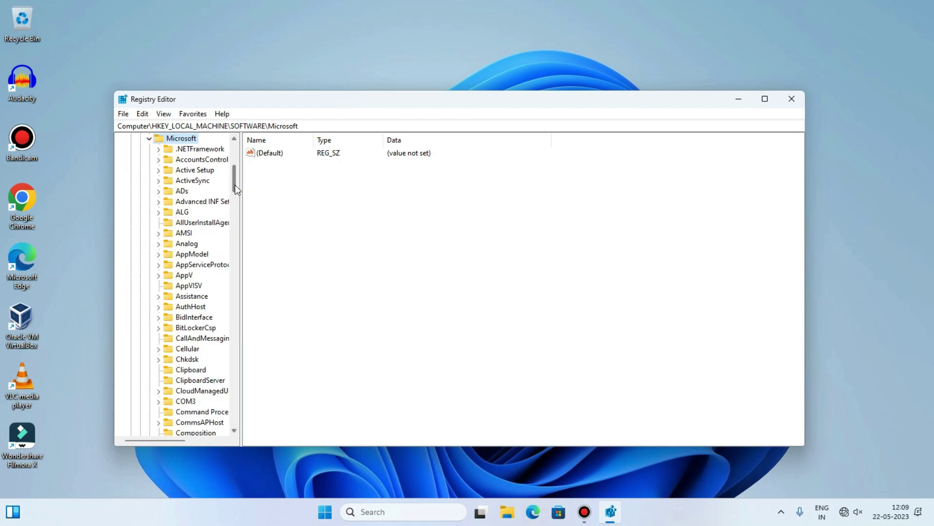
drag(236, 188, 236, 275)
scroll(202, 319, down, 15)
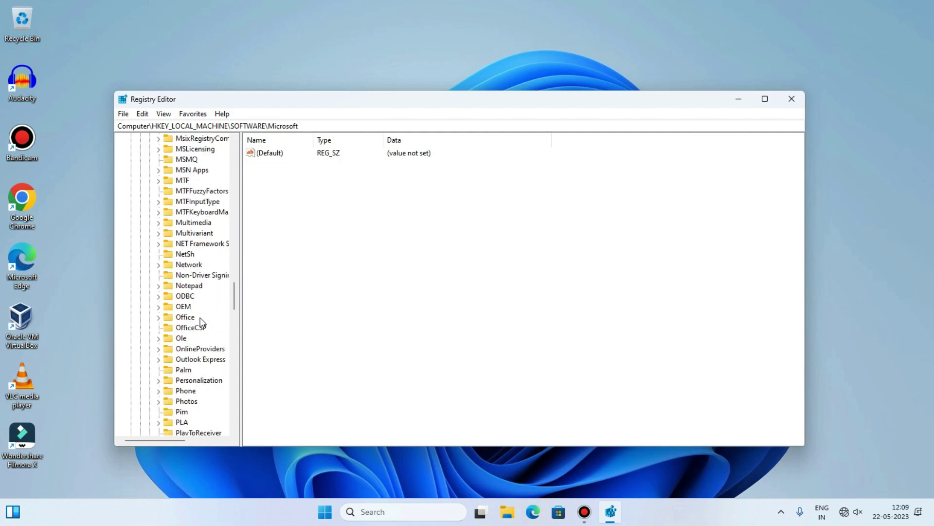
scroll(206, 361, down, 8)
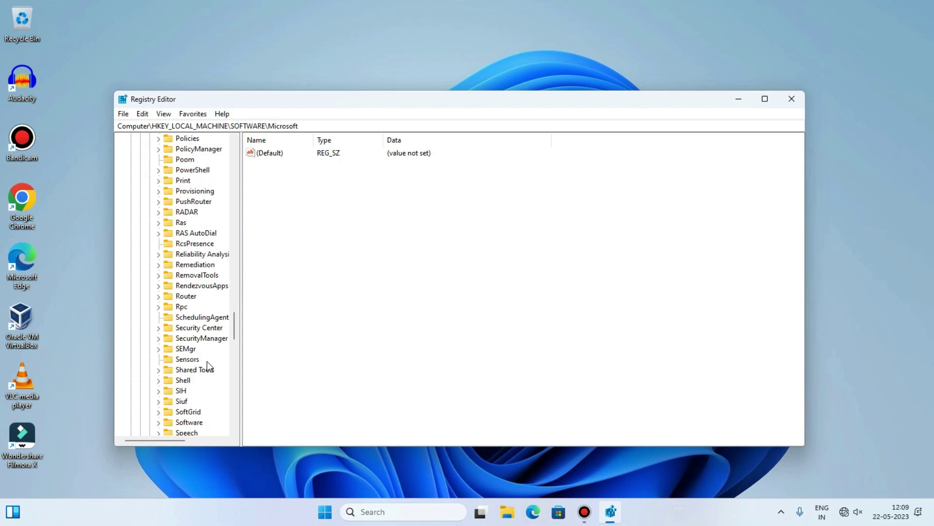
scroll(206, 361, down, 13)
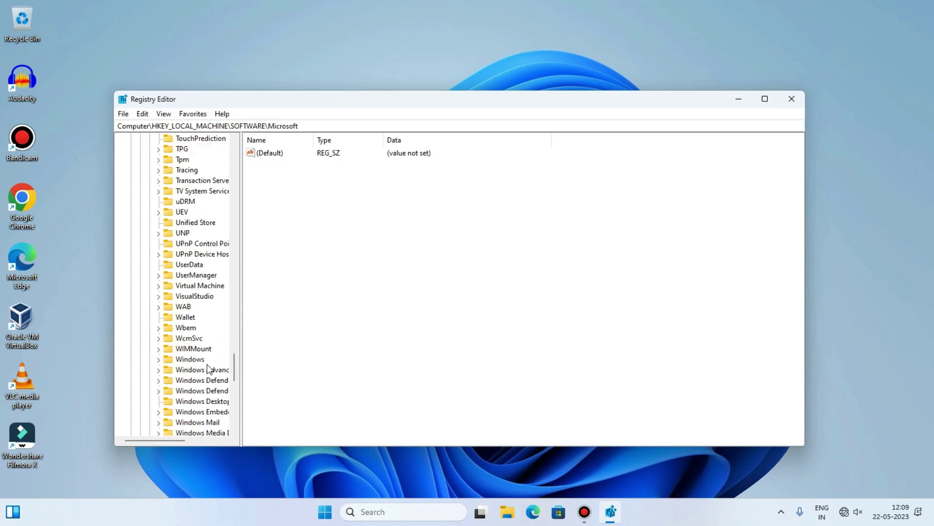
scroll(216, 401, down, 1)
click(196, 381)
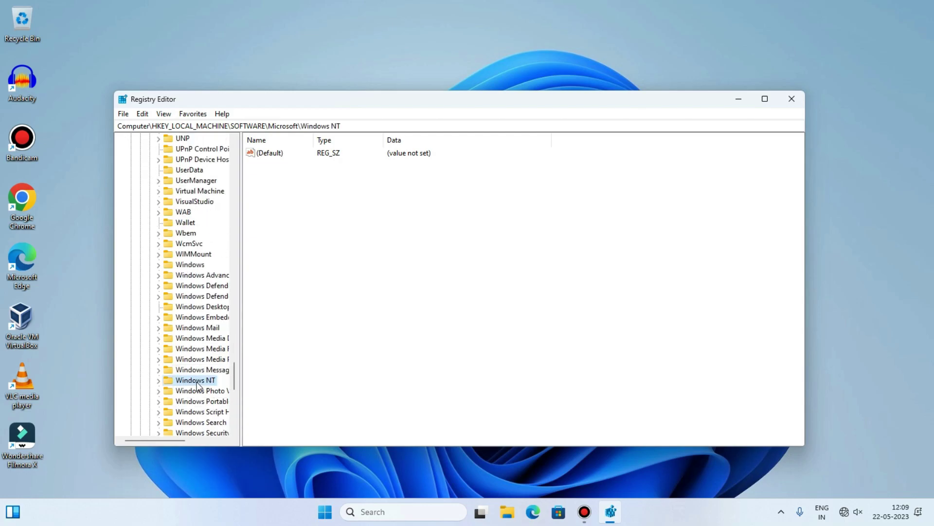
Expand Windows NT\CurrentVersion\ProfileList to reveal its S-1-5-21 SID subkeys, including the .bak one.
click(158, 381)
drag(176, 439, 195, 438)
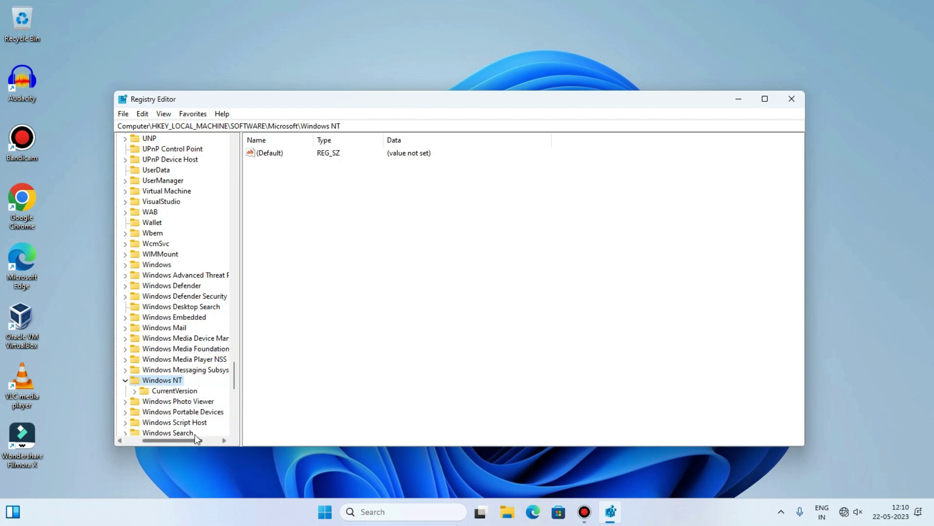
click(160, 393)
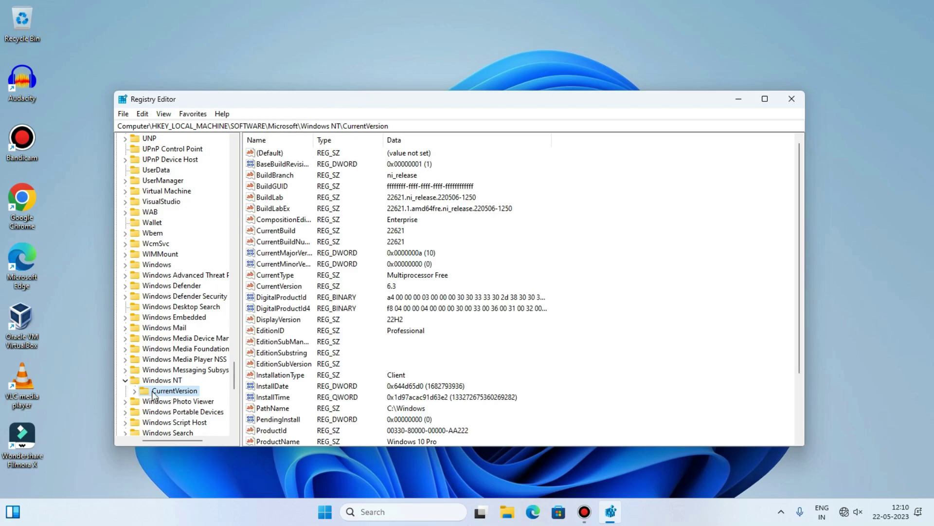
click(135, 391)
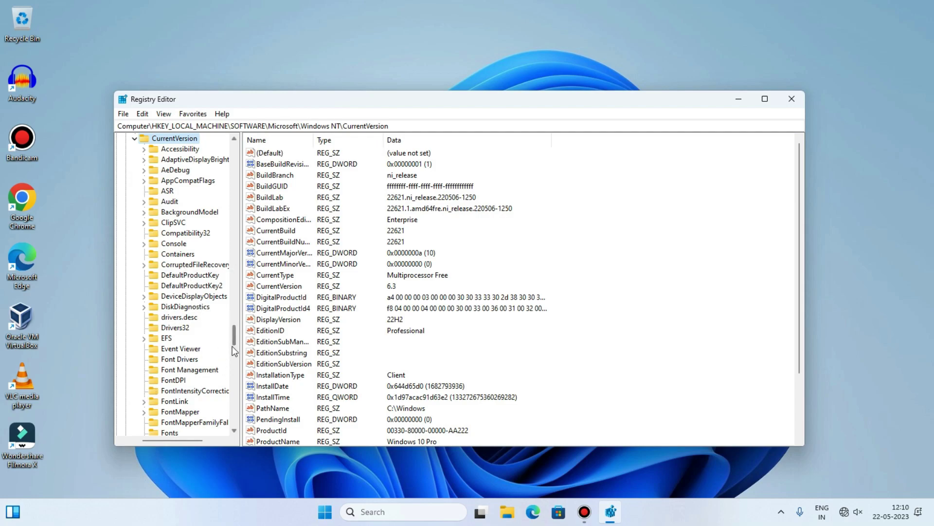
scroll(186, 275, down, 6)
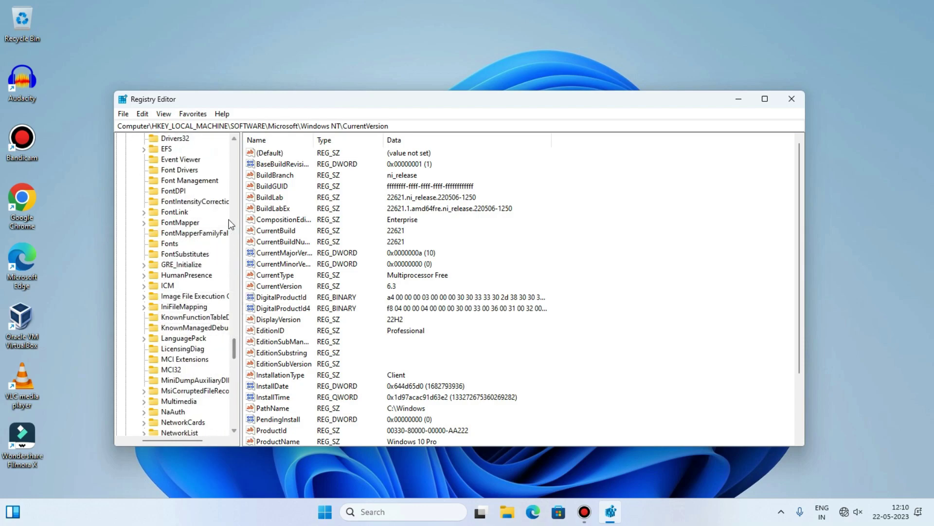
scroll(189, 362, down, 6)
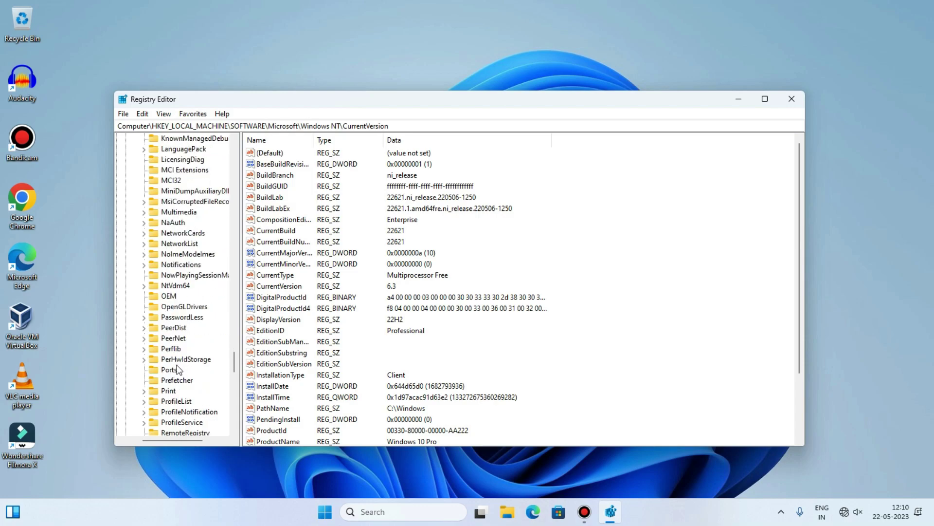
click(173, 402)
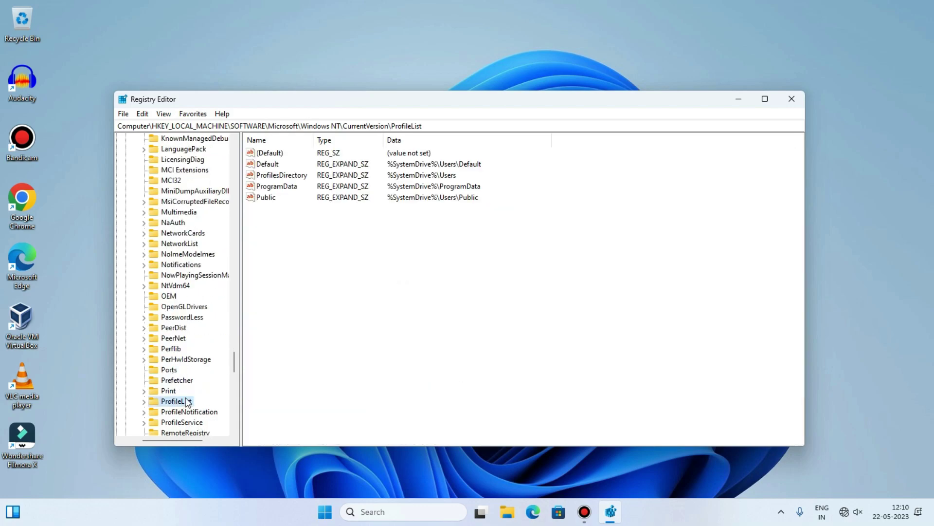
click(145, 401)
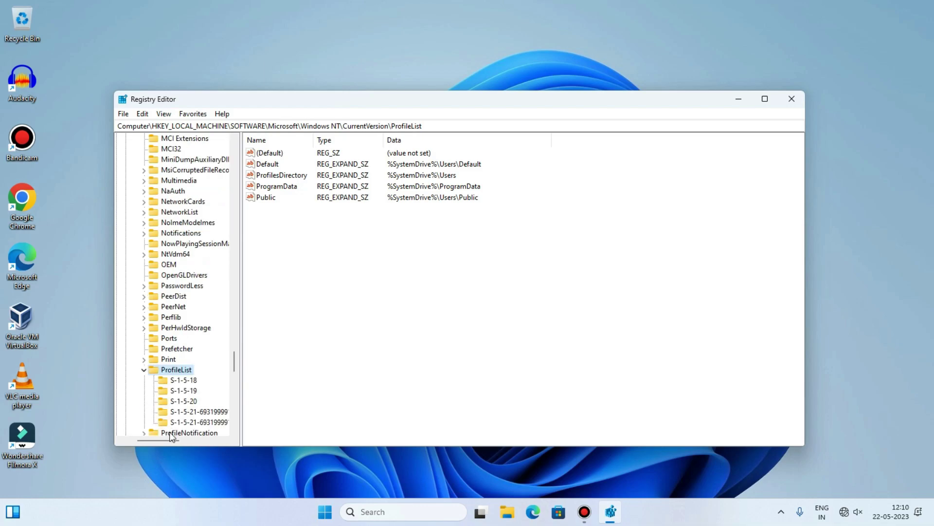
drag(168, 439, 200, 439)
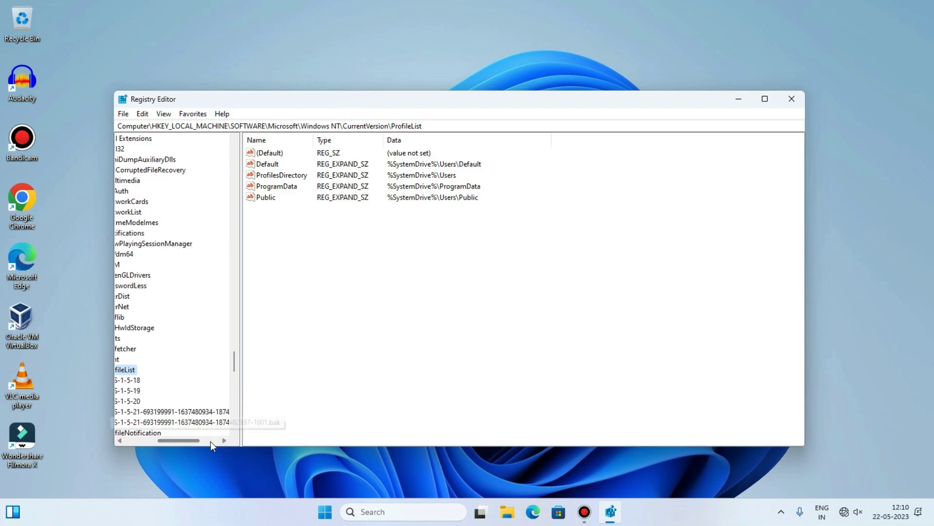
Maximize Registry Editor and select the S-1-5-21…-1001 profile key under ProfileList.
click(765, 99)
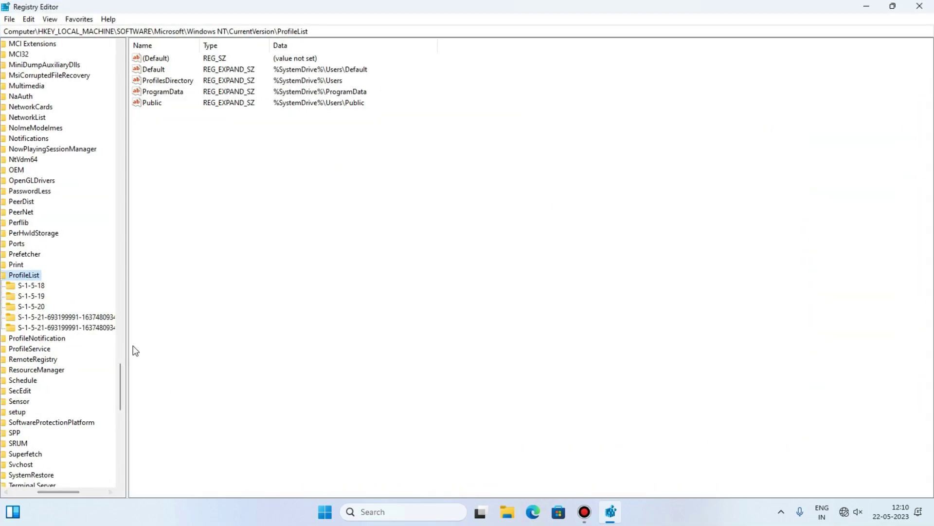
drag(126, 346, 261, 345)
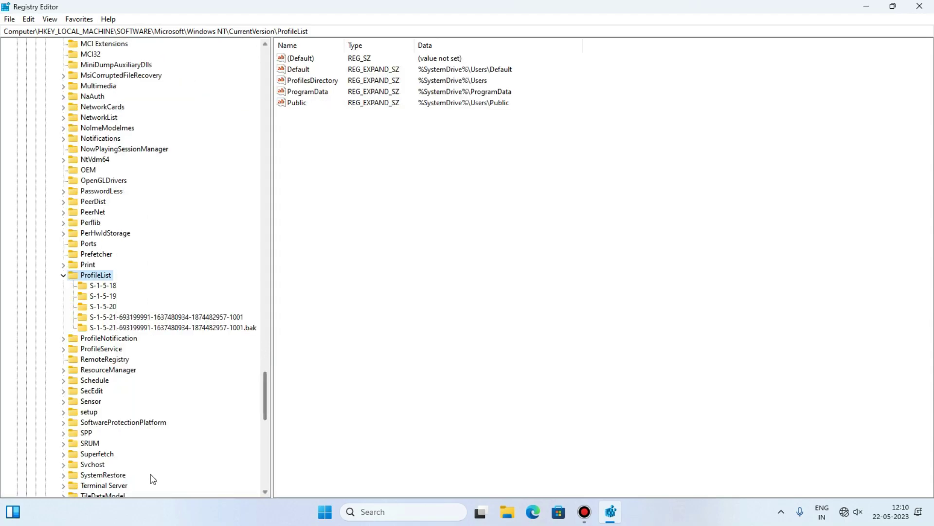
click(224, 327)
scroll(97, 306, up, 1)
click(90, 306)
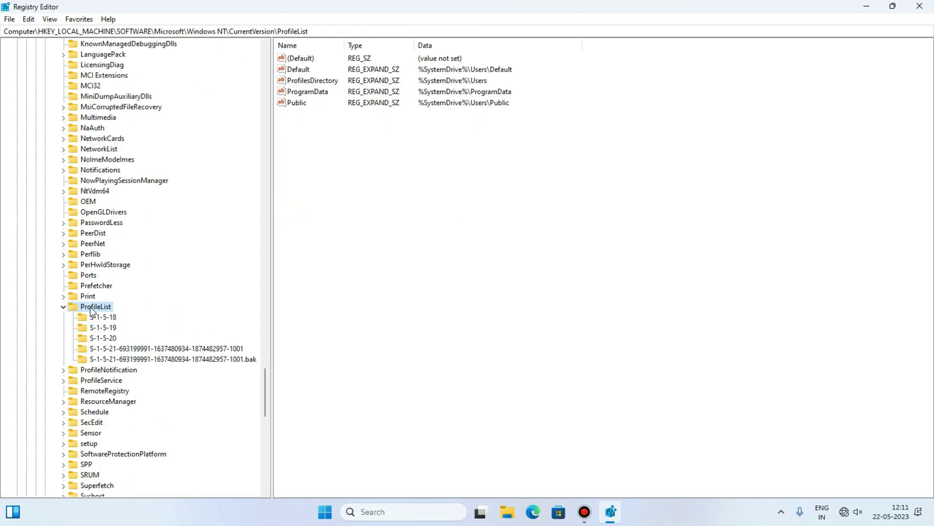
click(150, 348)
click(95, 307)
click(177, 351)
Switch between the .bak and -1001 profile keys to compare their values.
click(198, 359)
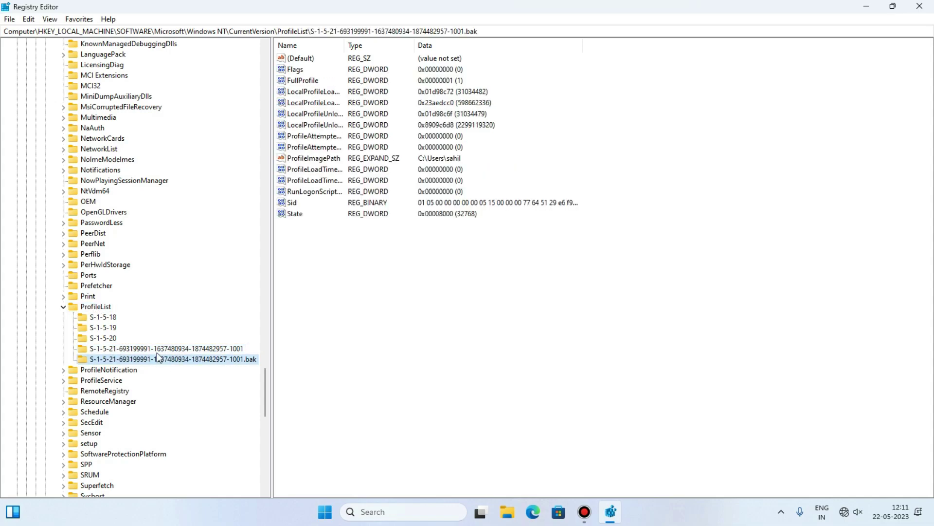
click(236, 349)
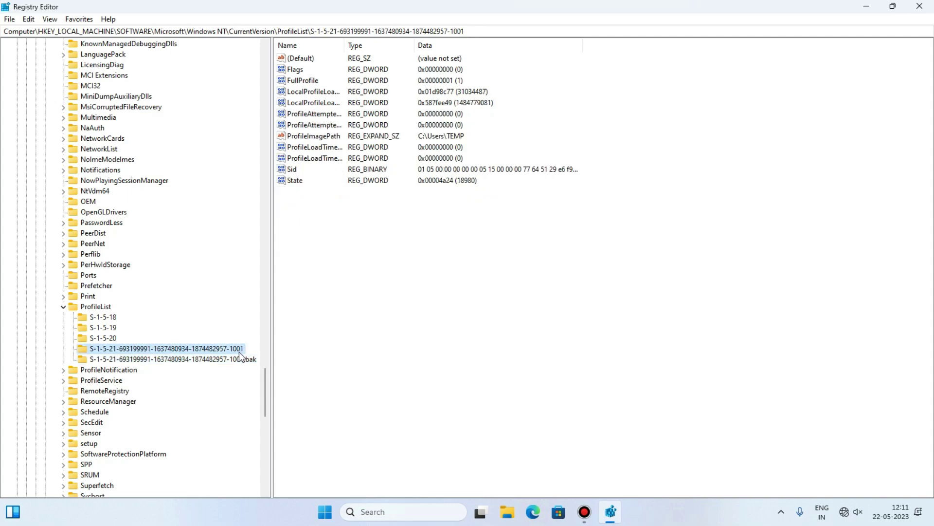
click(239, 360)
click(189, 350)
click(176, 360)
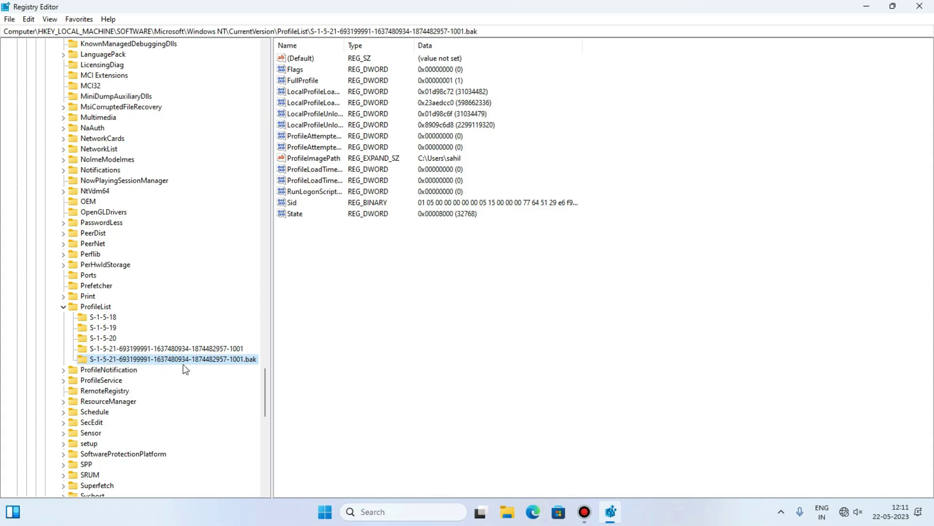
click(155, 349)
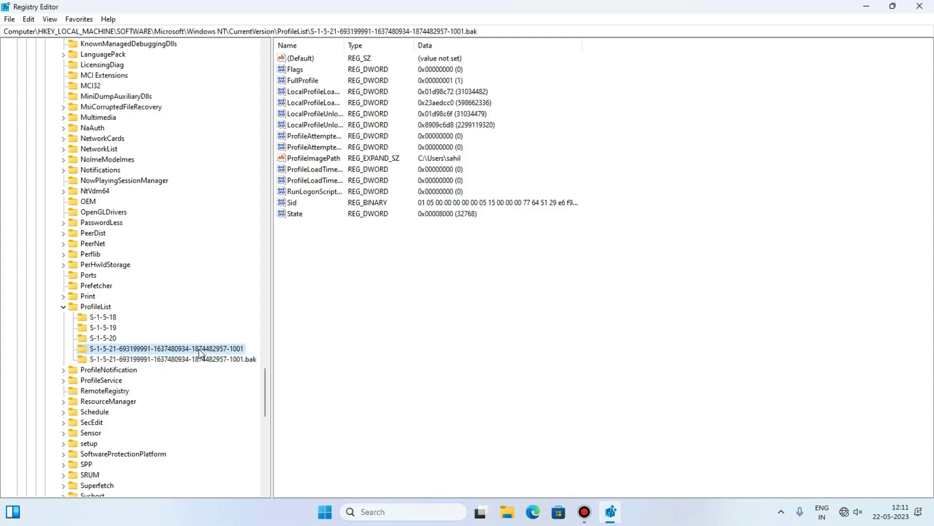
click(174, 360)
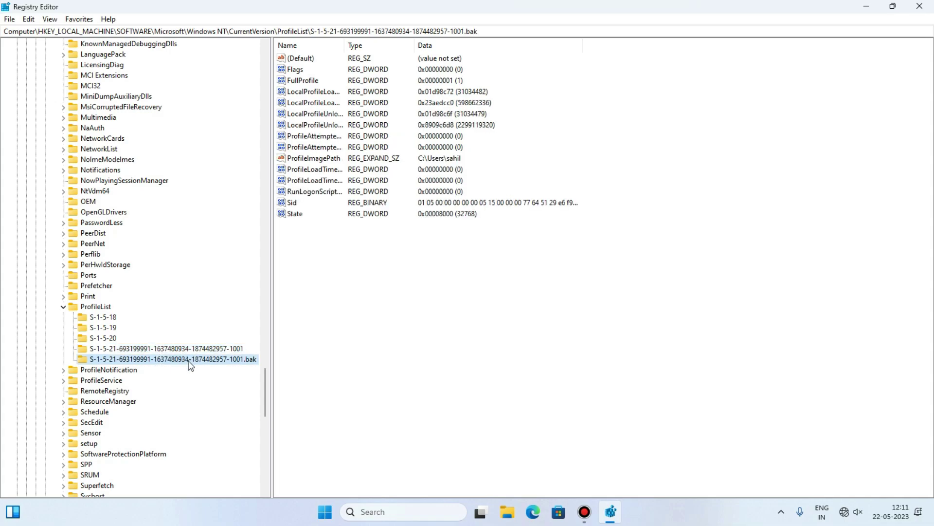
click(209, 349)
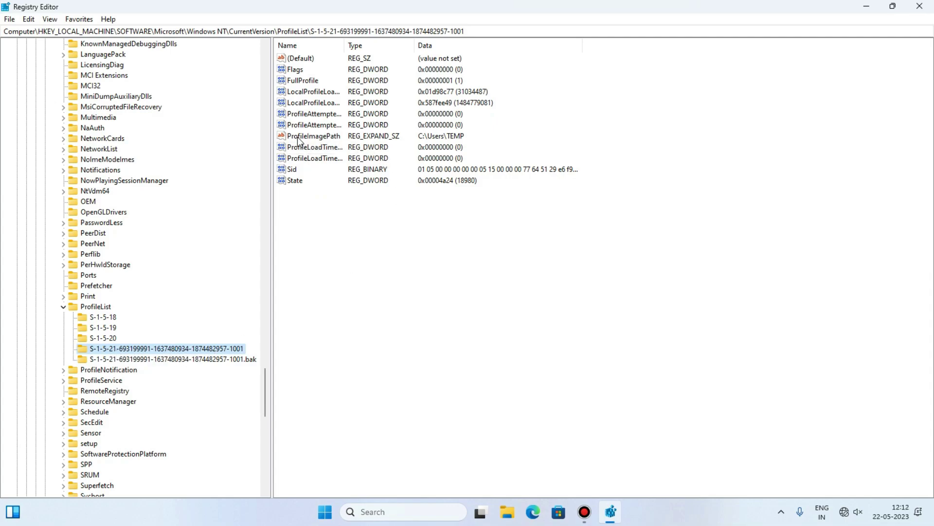
Compare ProfileImagePath: C:\Users\TEMP on -1001 versus the real profile folder on .bak.
click(344, 140)
click(450, 140)
click(191, 360)
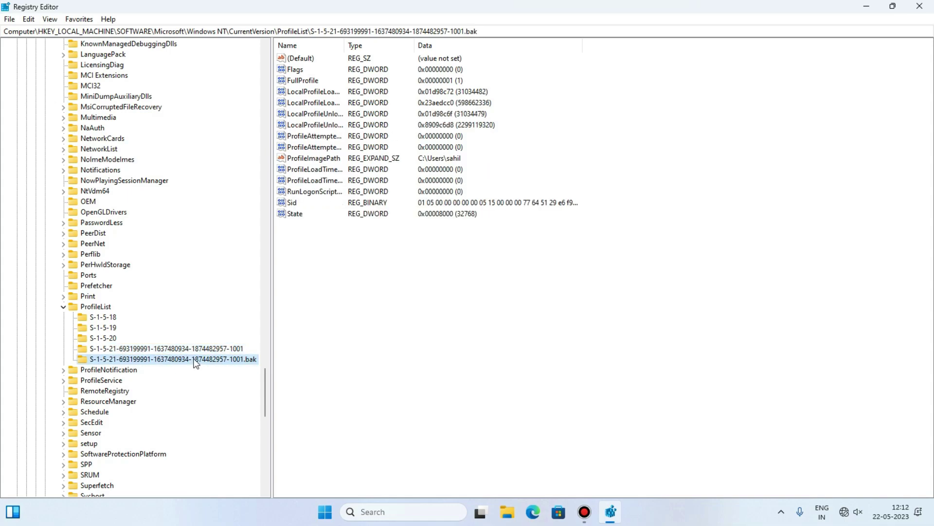
click(197, 349)
click(226, 361)
click(240, 349)
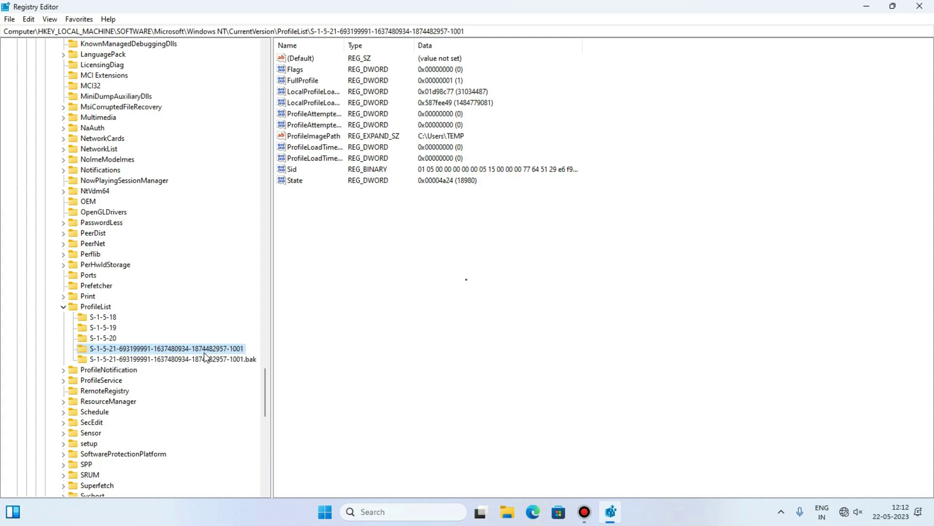
click(218, 350)
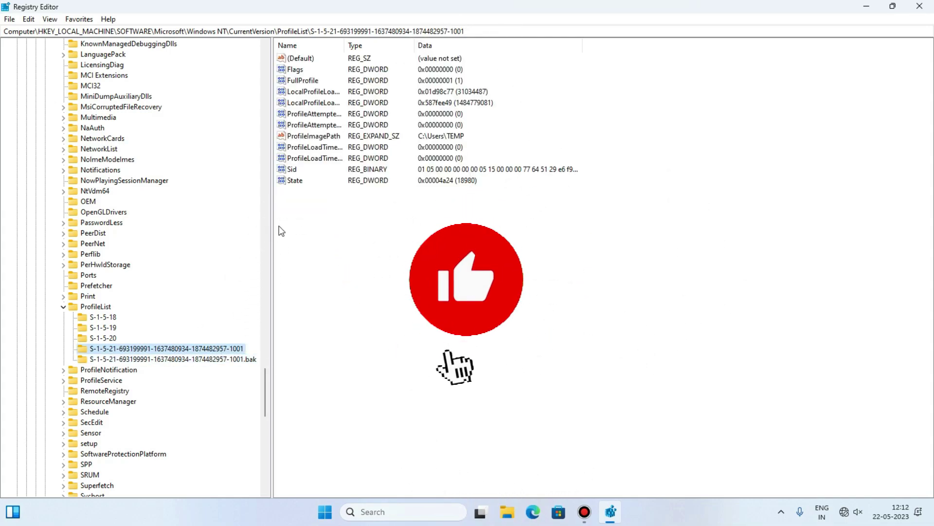
click(315, 137)
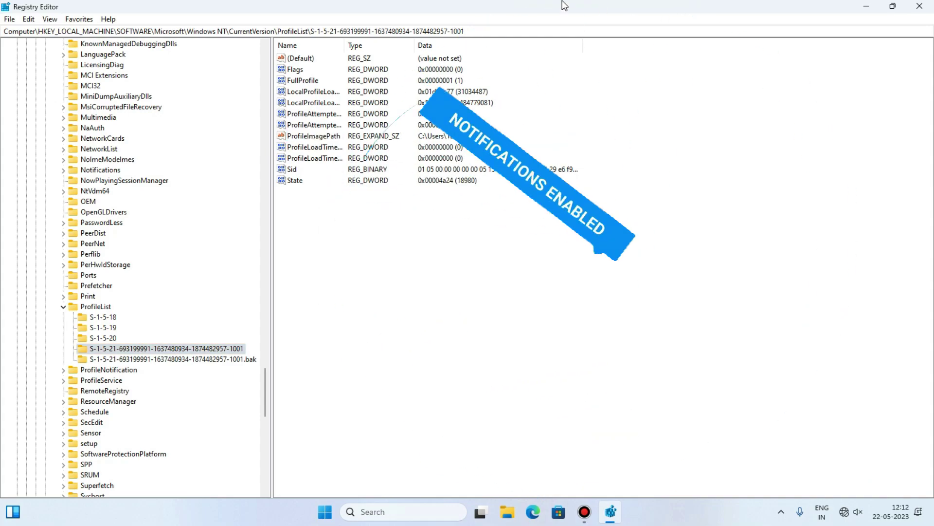
click(315, 136)
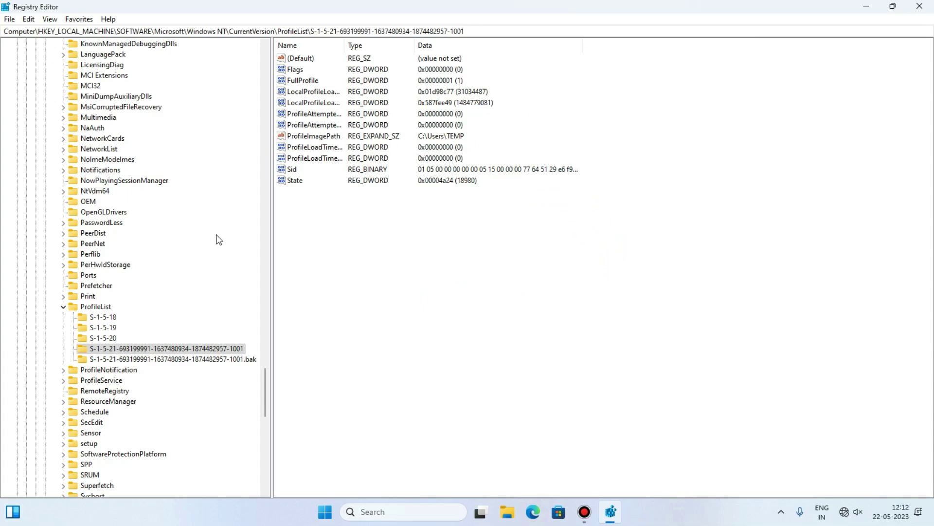
click(219, 360)
click(215, 348)
click(315, 138)
click(237, 350)
click(320, 136)
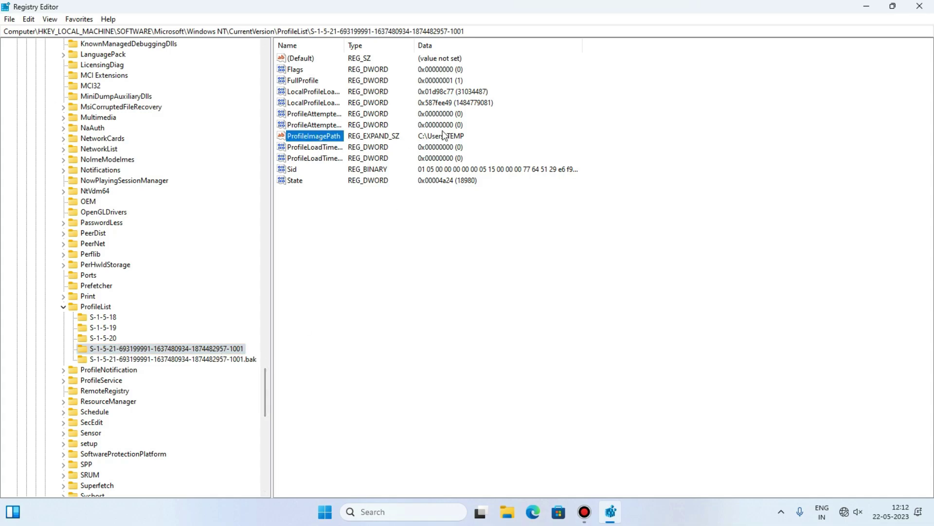
click(216, 348)
click(312, 137)
Delete the -1001 profile key that points to C:\Users\TEMP.
right_click(223, 348)
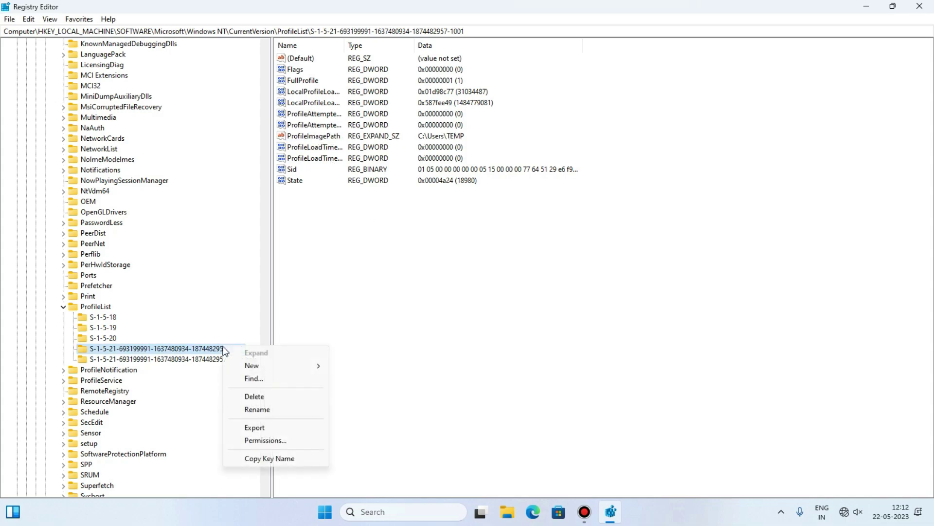
click(265, 399)
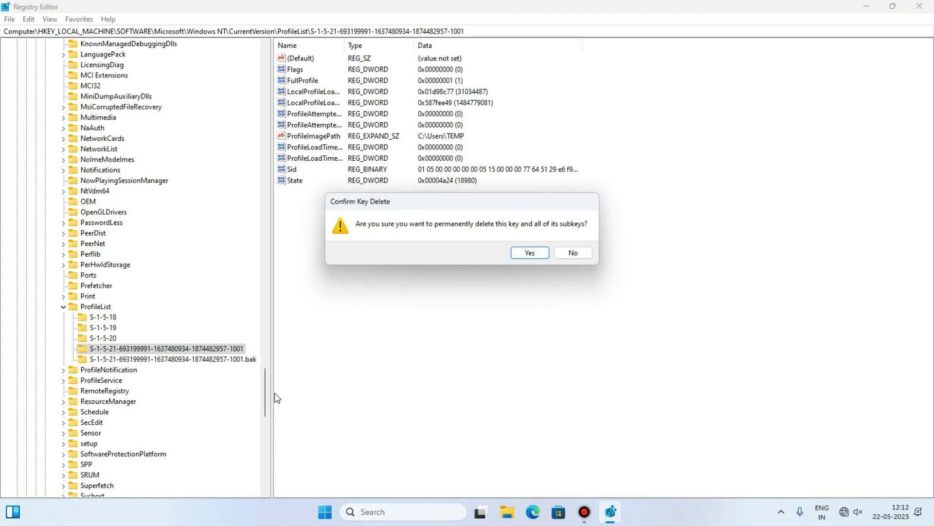
click(546, 255)
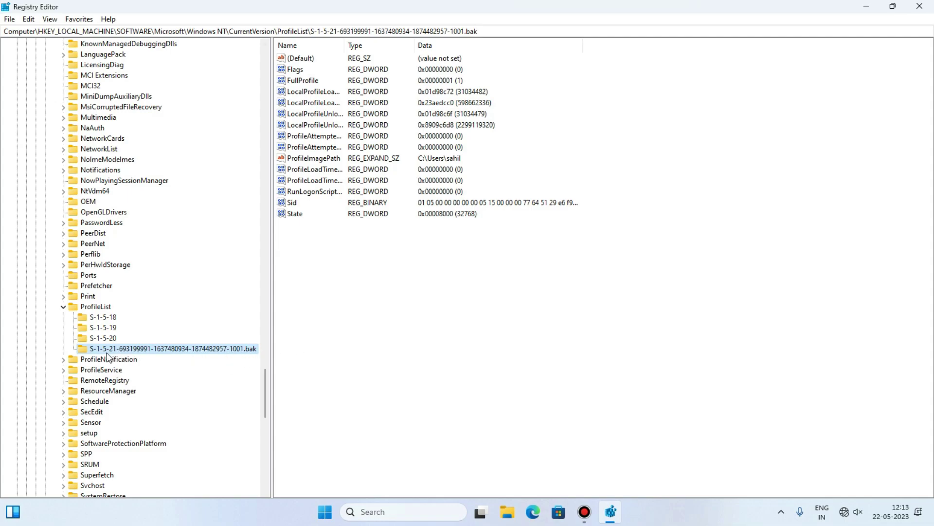
Rename the backup profile key to remove its .bak suffix.
right_click(248, 353)
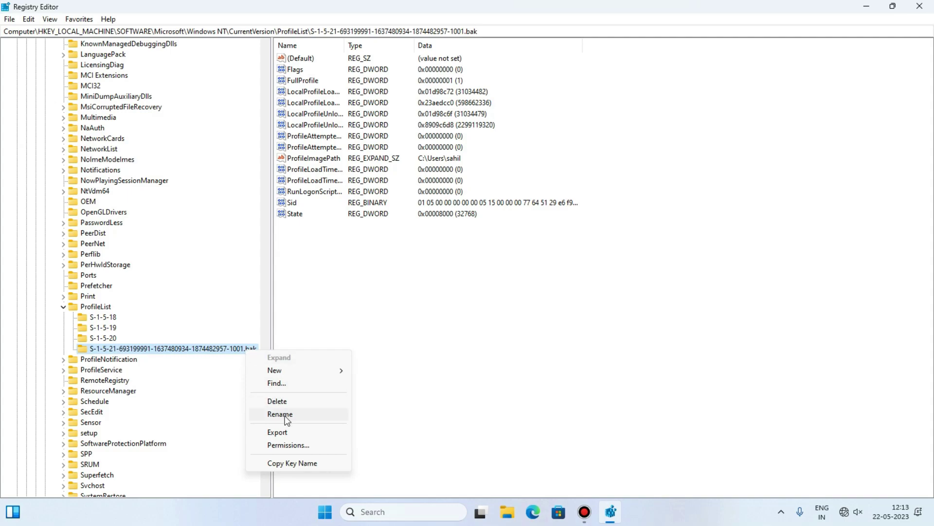
click(286, 417)
click(259, 348)
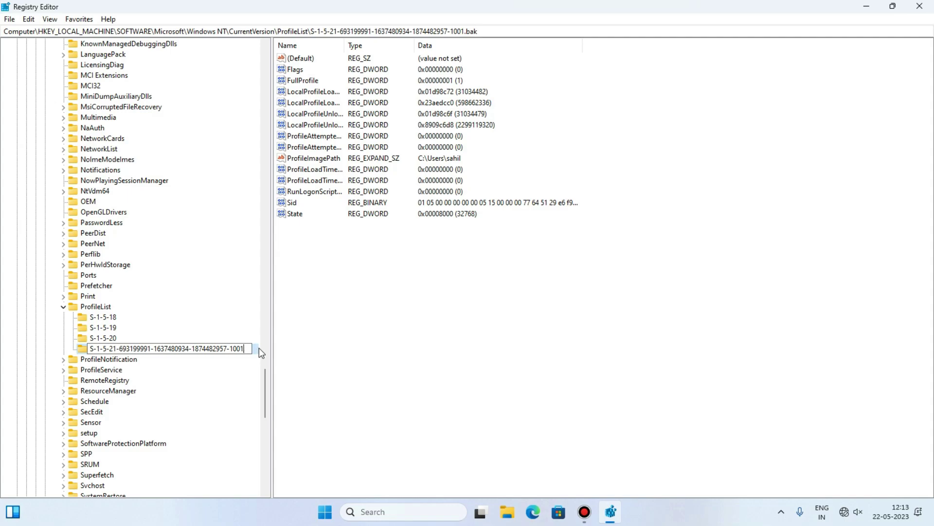
key(Return)
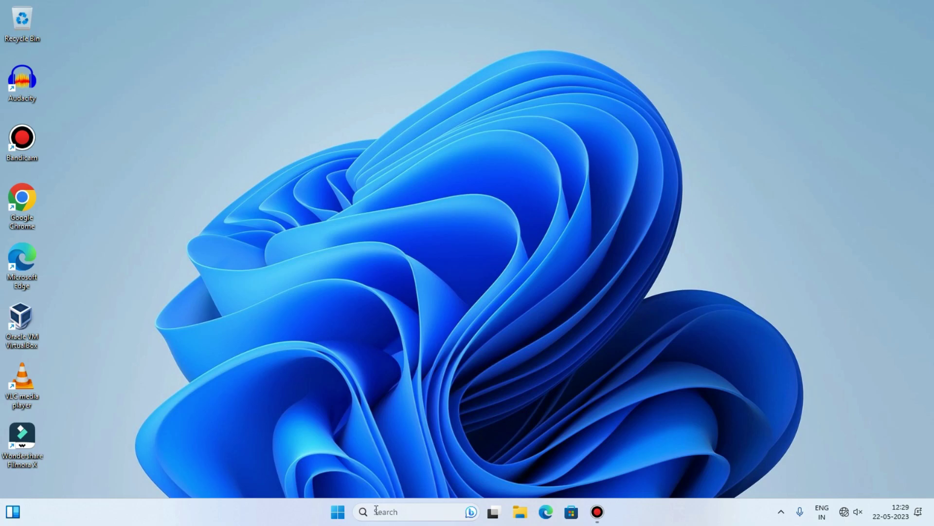
Search for lusrmgr.msc and open the Local Users and Groups console from the result.
click(397, 509)
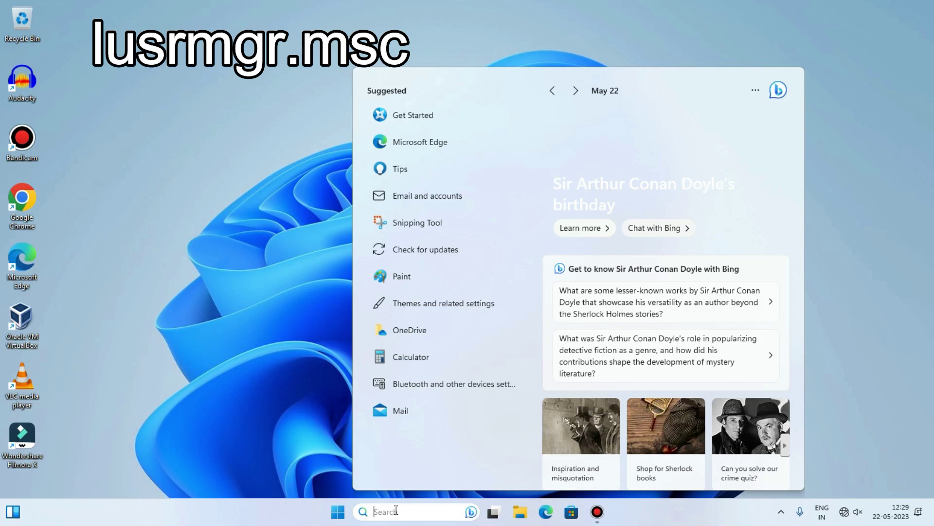
text(lus)
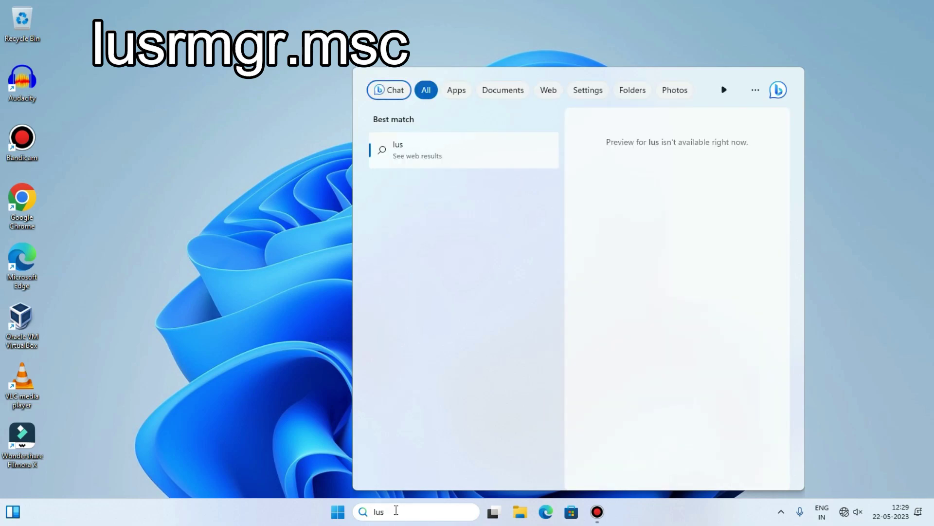
text(rmgr.msc)
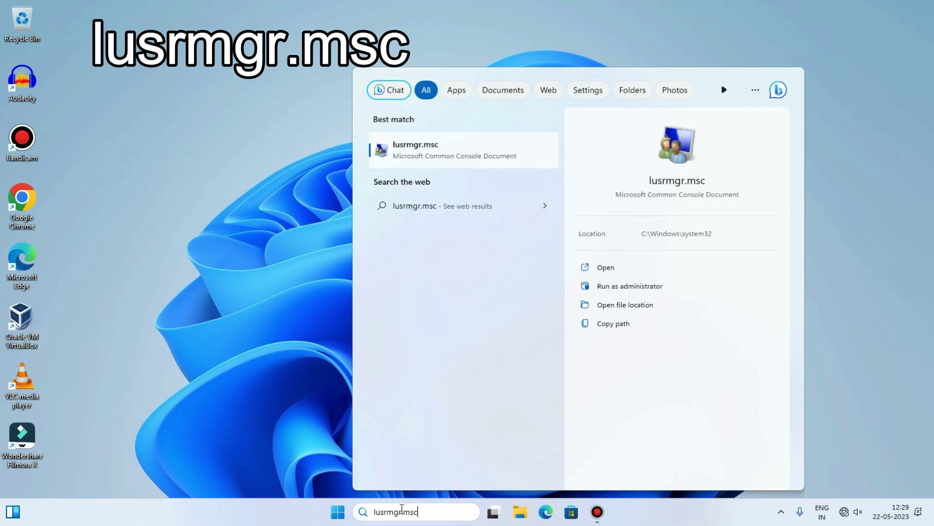
drag(423, 512, 378, 513)
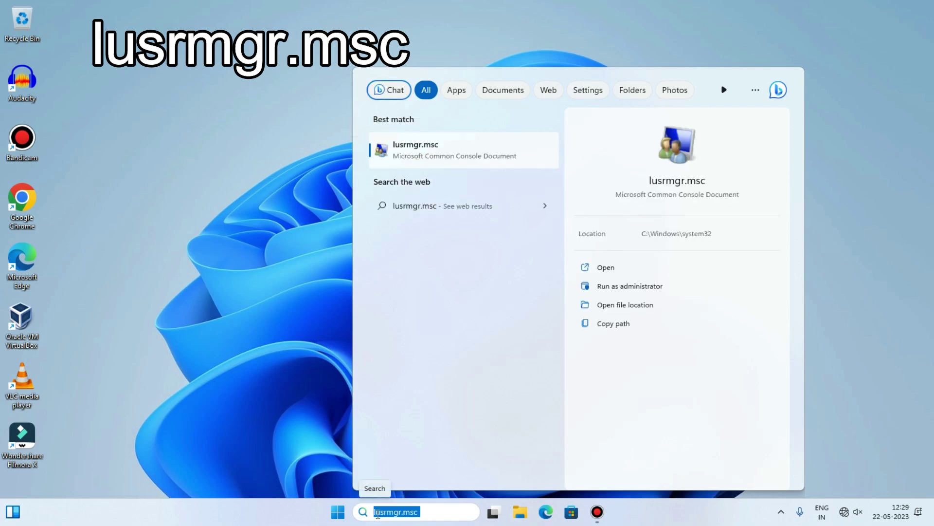
click(393, 512)
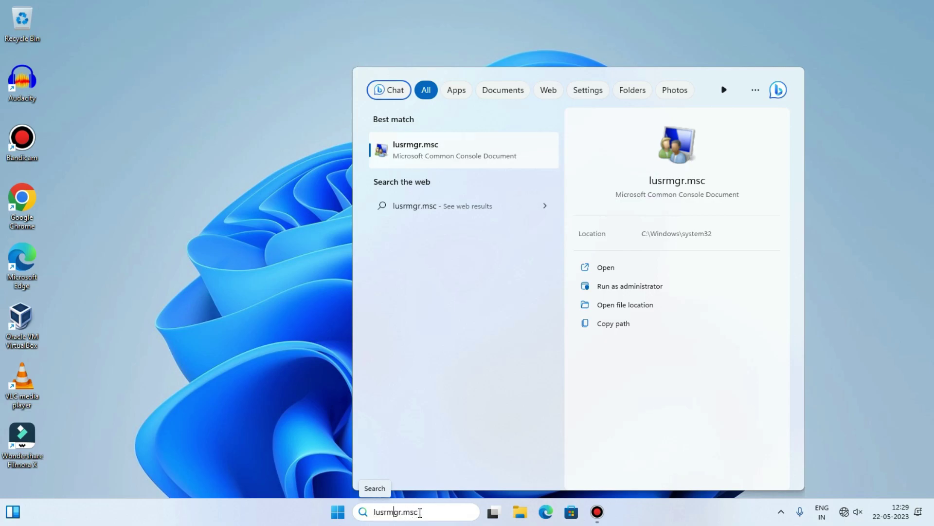
click(425, 145)
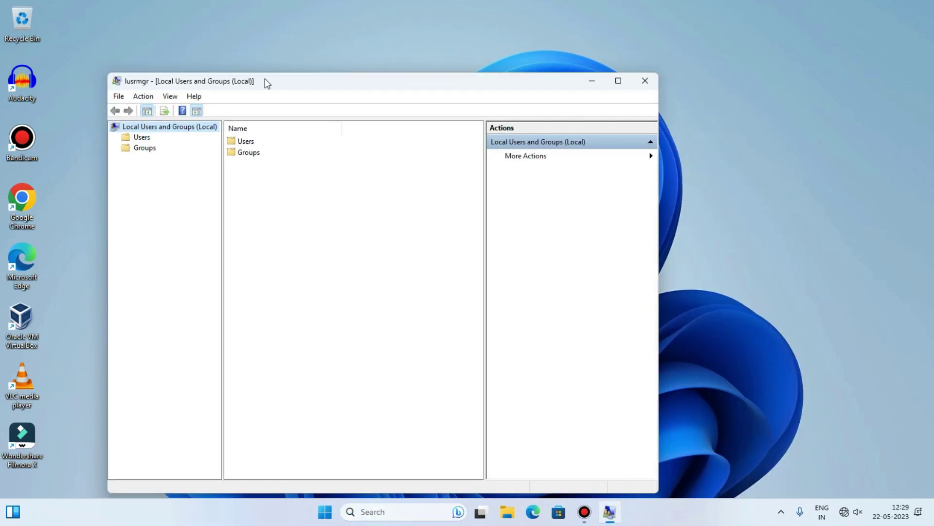
Open the Users folder and choose New User… from the user list's context menu.
drag(265, 77, 332, 57)
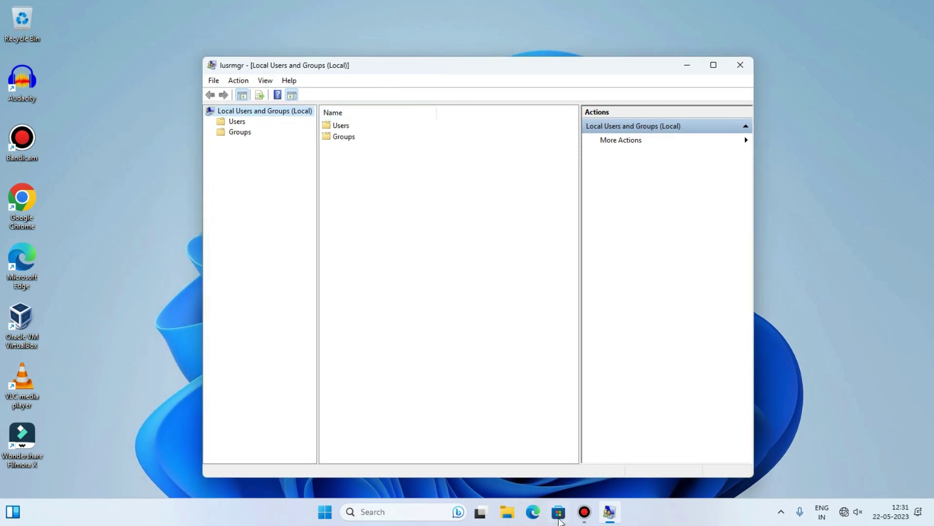
click(343, 126)
right_click(348, 123)
double_click(341, 127)
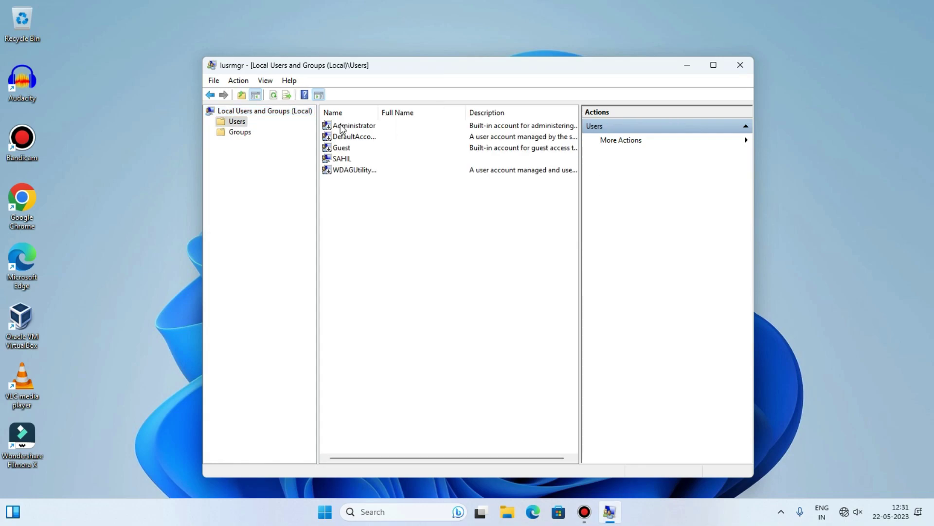
right_click(361, 204)
click(360, 198)
click(230, 108)
double_click(339, 126)
right_click(362, 196)
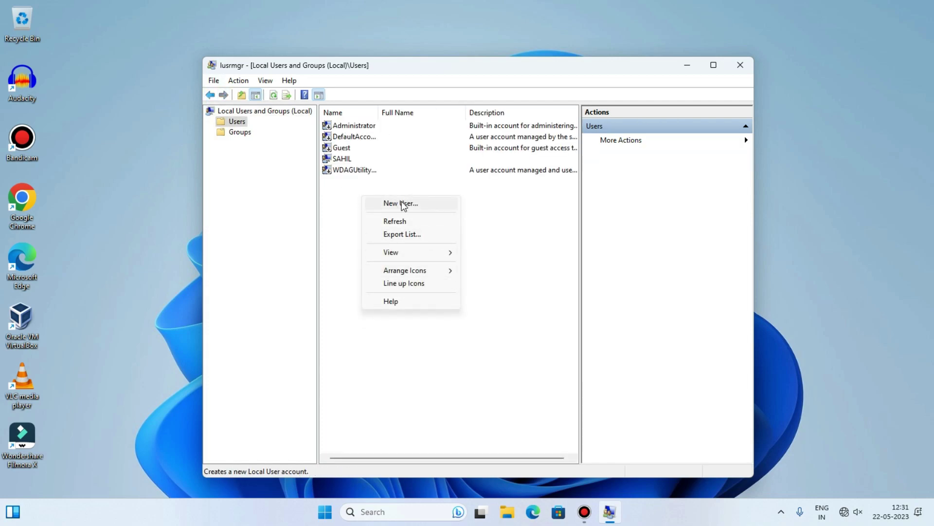
click(401, 204)
drag(440, 166, 475, 181)
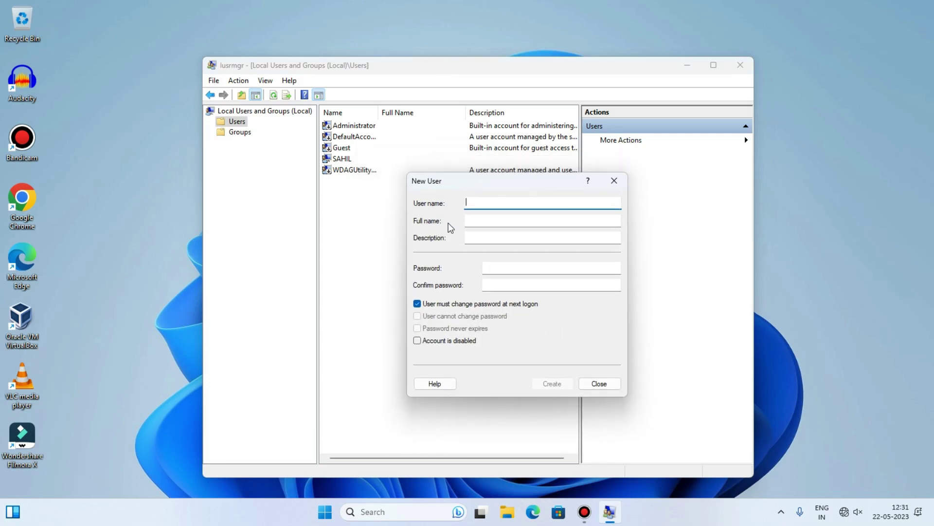
Enter user name TST and the user's full name in the New User form.
click(321, 518)
click(324, 511)
drag(463, 177, 460, 185)
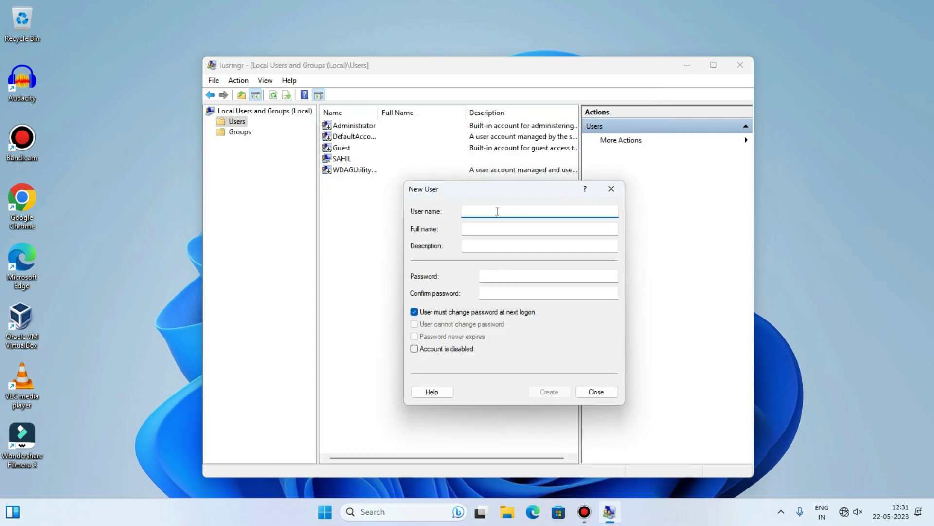
text(TST)
key(Tab)
text(SAHIL SINGH)
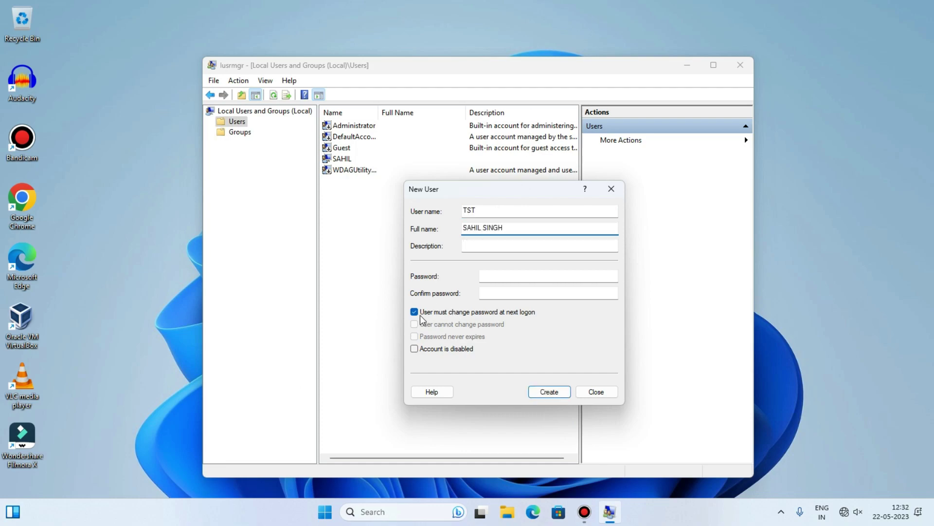
Untick 'User must change password at next logon', create the TST account and close the form.
click(504, 313)
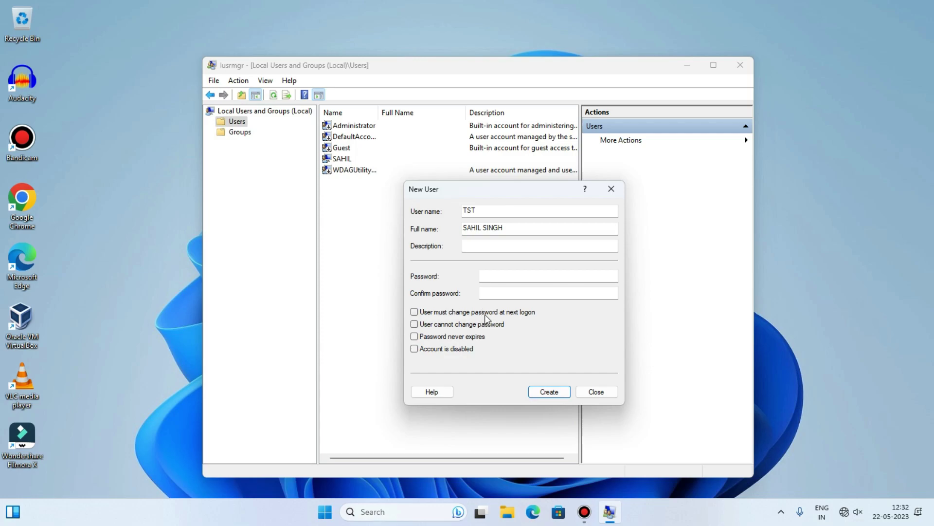
click(510, 292)
click(485, 276)
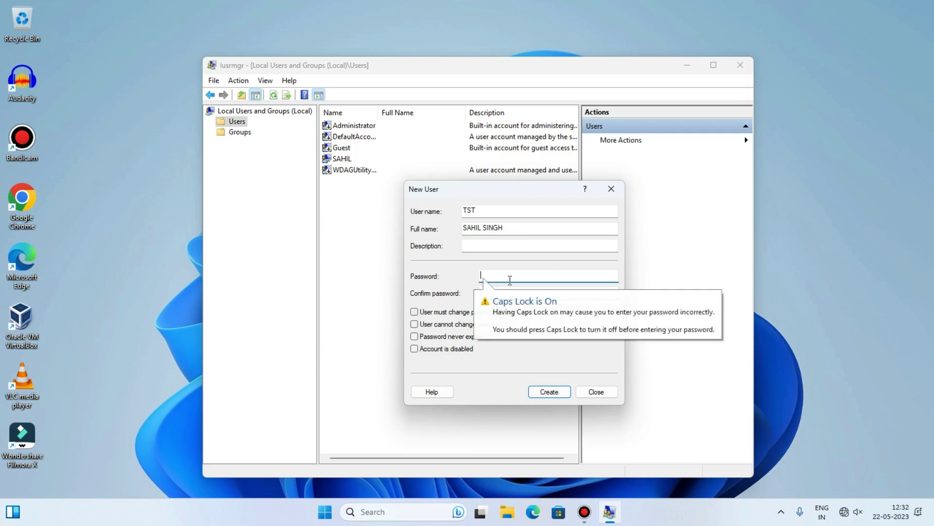
click(496, 304)
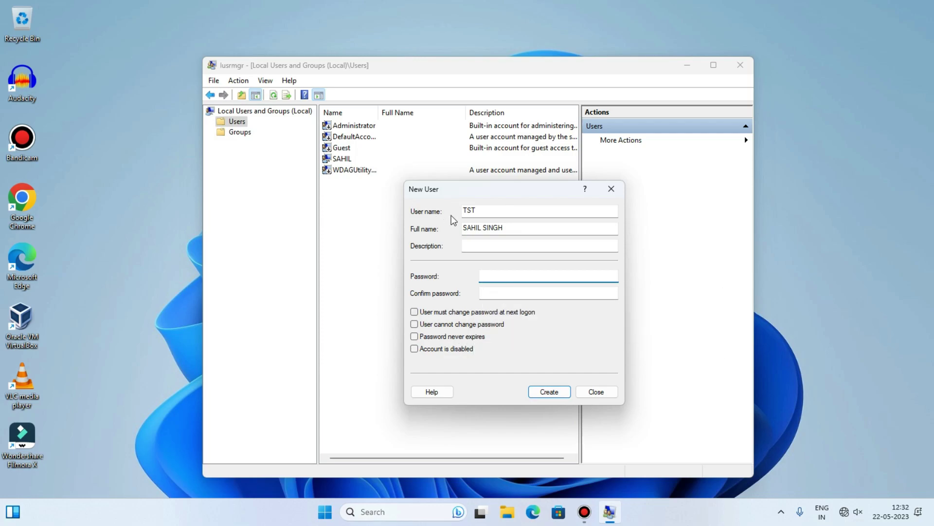
drag(481, 212, 453, 197)
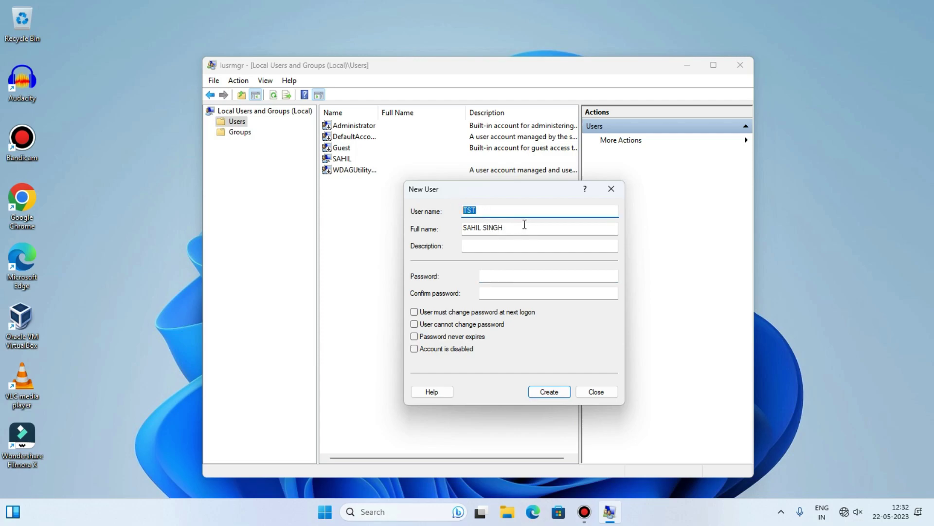
key(Tab)
key(shift+Tab)
key(Tab)
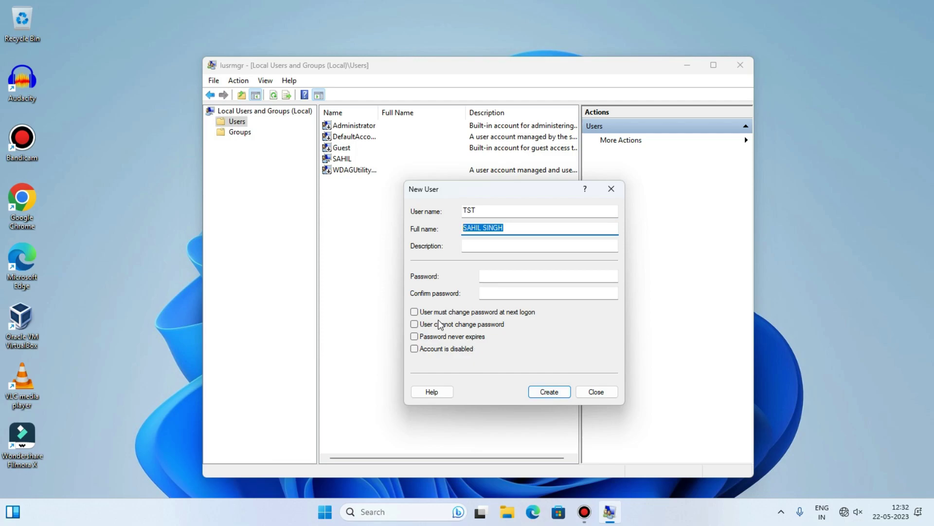
click(549, 391)
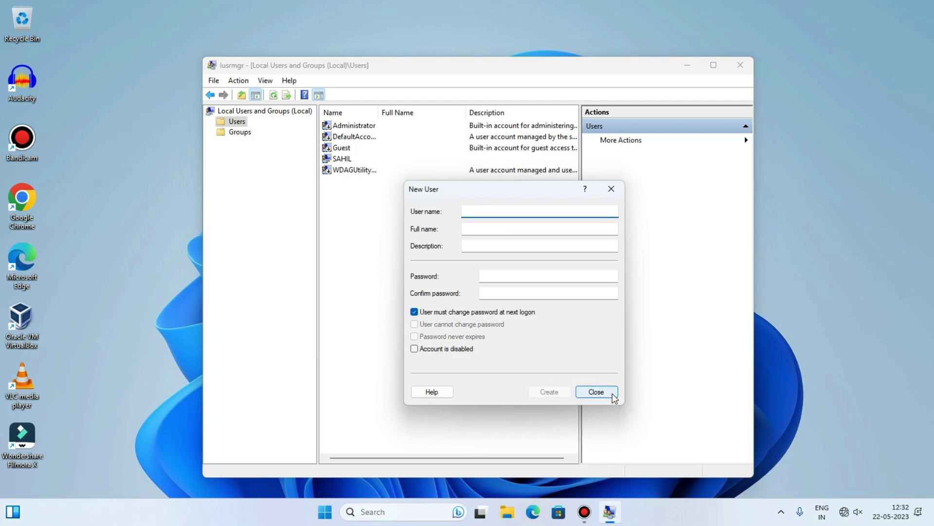
click(596, 393)
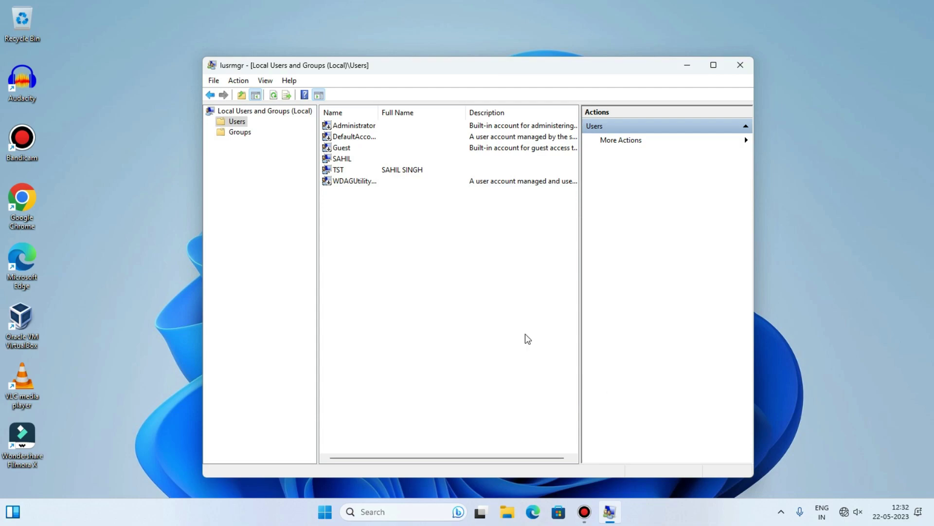
Select TST in the list and check the Start menu's account-switching flyout.
click(359, 170)
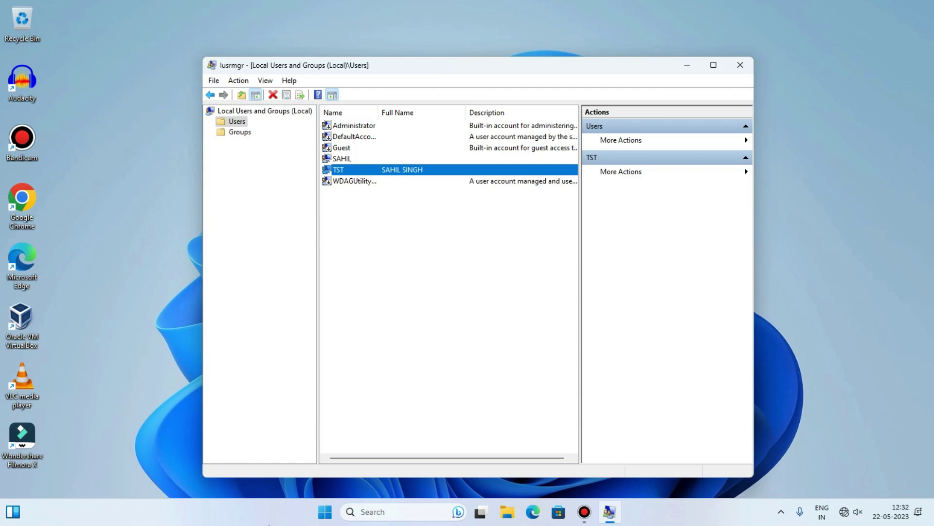
click(325, 511)
click(355, 472)
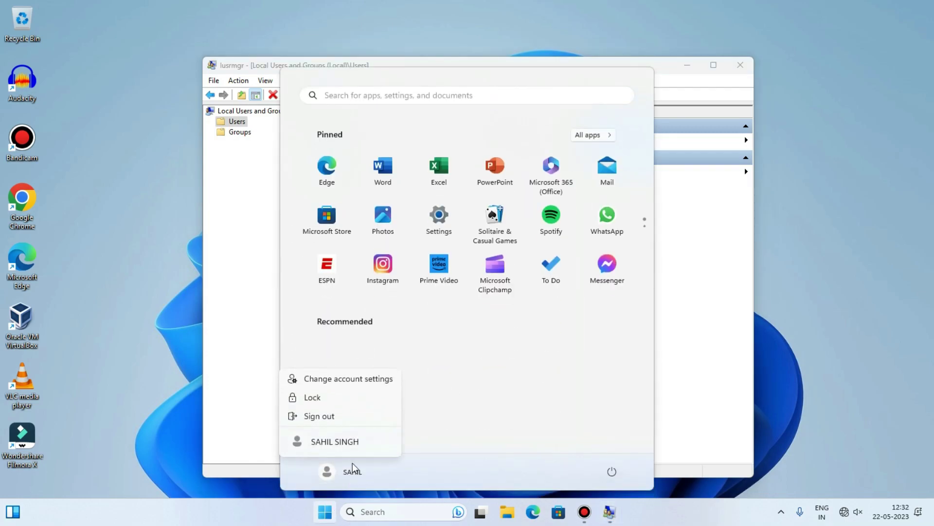
click(438, 395)
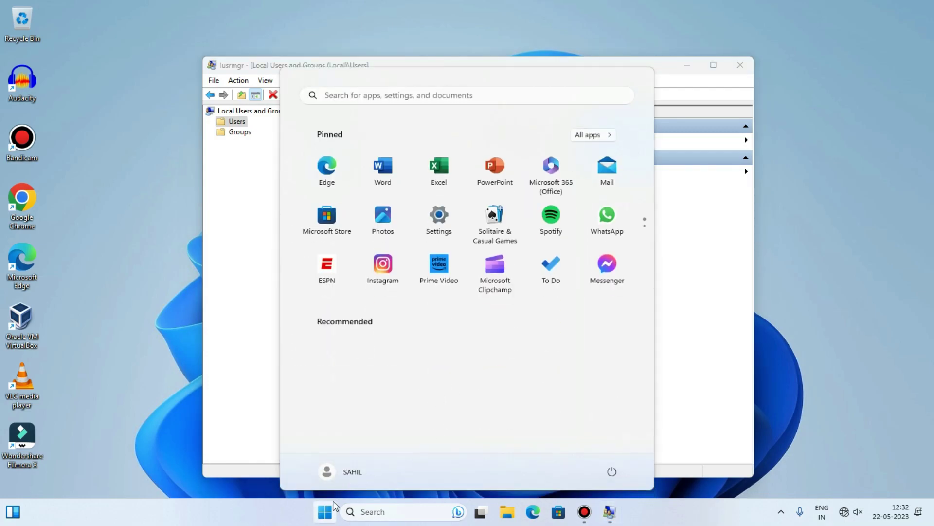
click(347, 462)
click(475, 407)
click(325, 512)
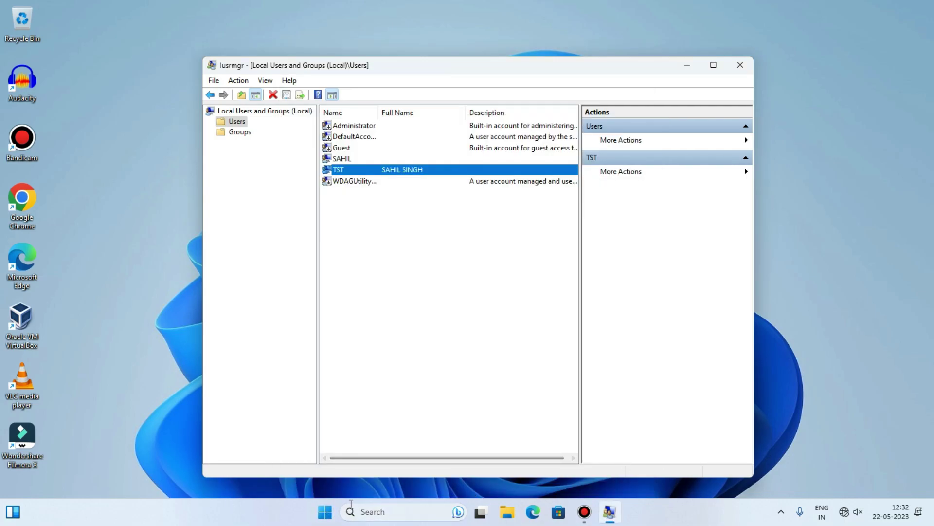
Bring up the TST account's context menu, then dismiss it unchanged.
click(375, 169)
right_click(377, 170)
click(350, 220)
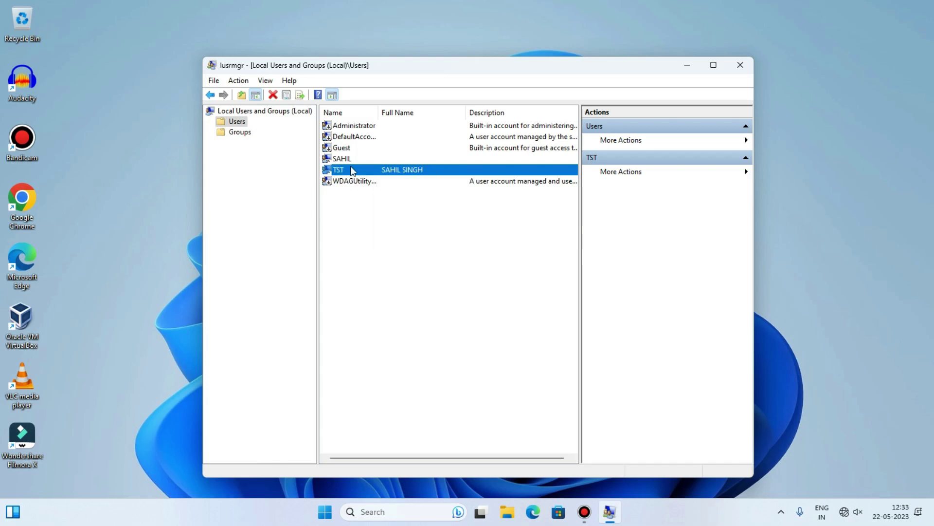
Close Local Users and Groups and switch to the new TST account from Start.
click(740, 65)
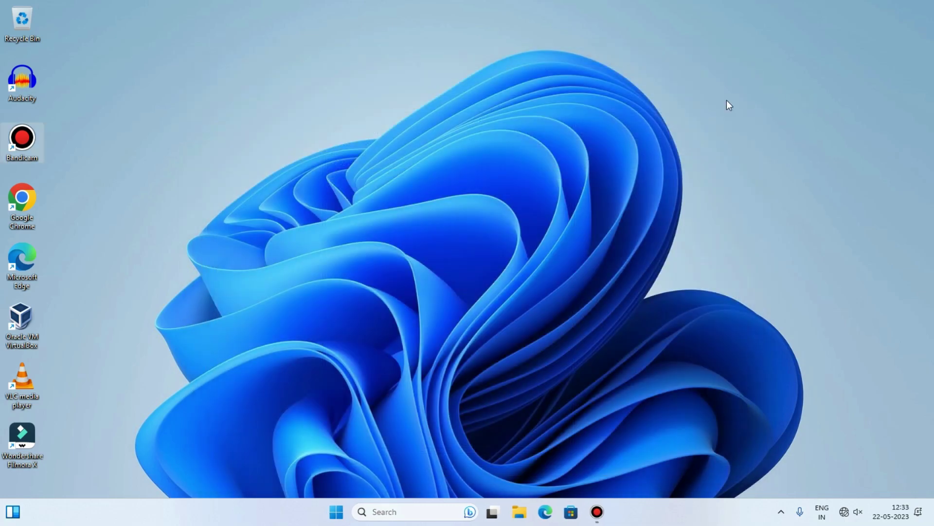
click(338, 511)
click(342, 523)
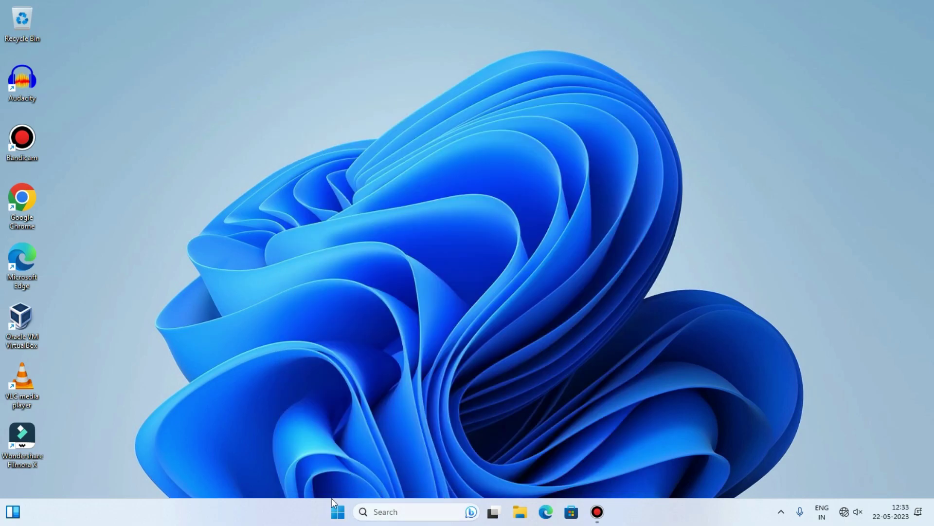
click(338, 510)
click(340, 471)
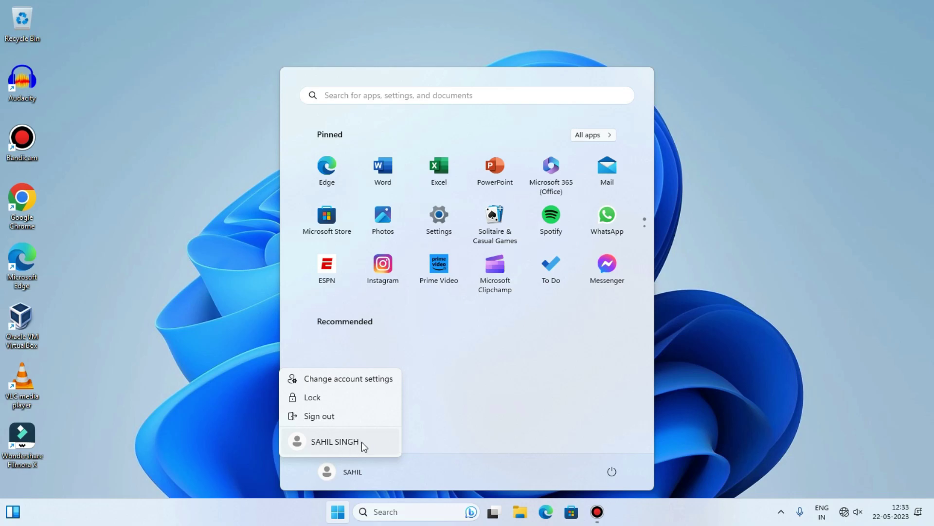
click(348, 474)
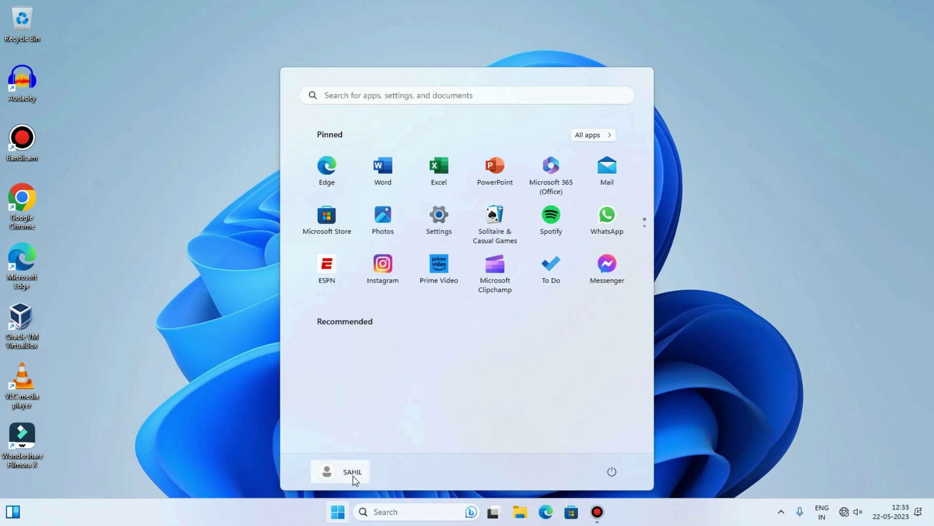
click(343, 480)
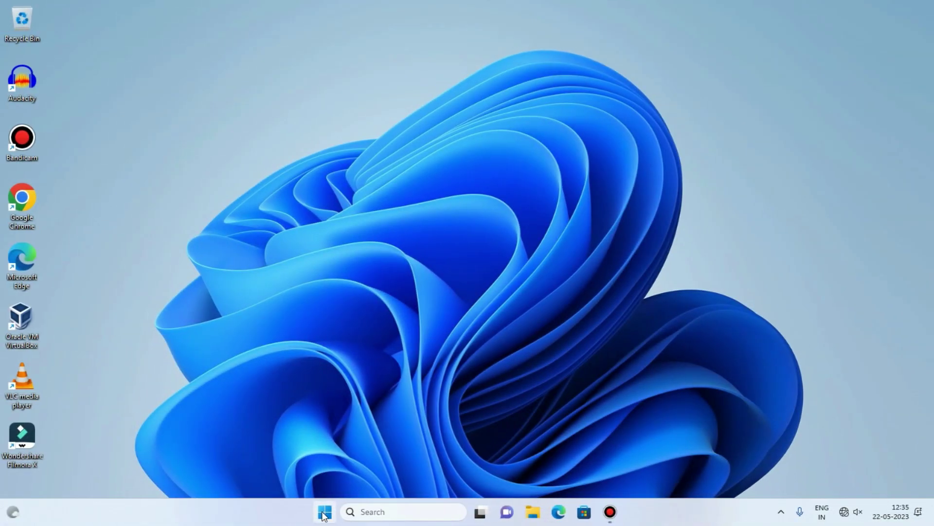
From the new session, check which accounts are signed in, then close Start.
click(324, 513)
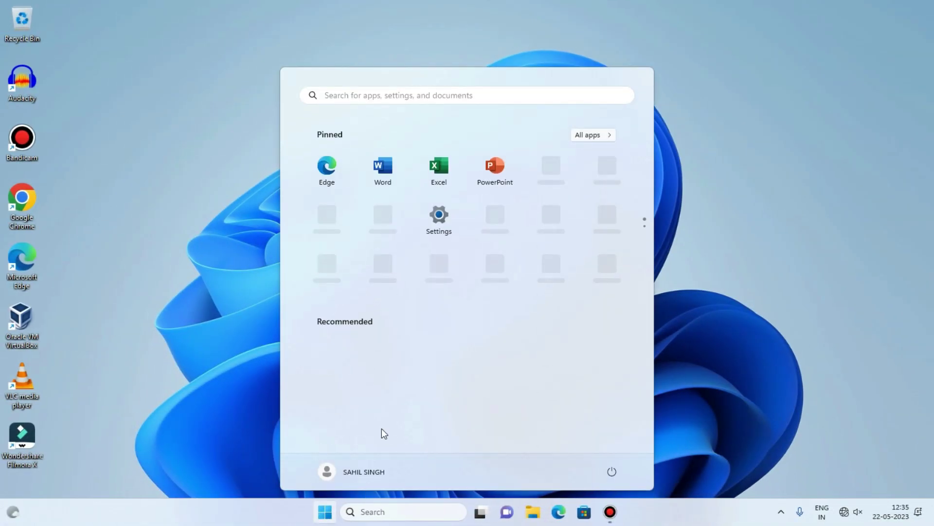
click(354, 466)
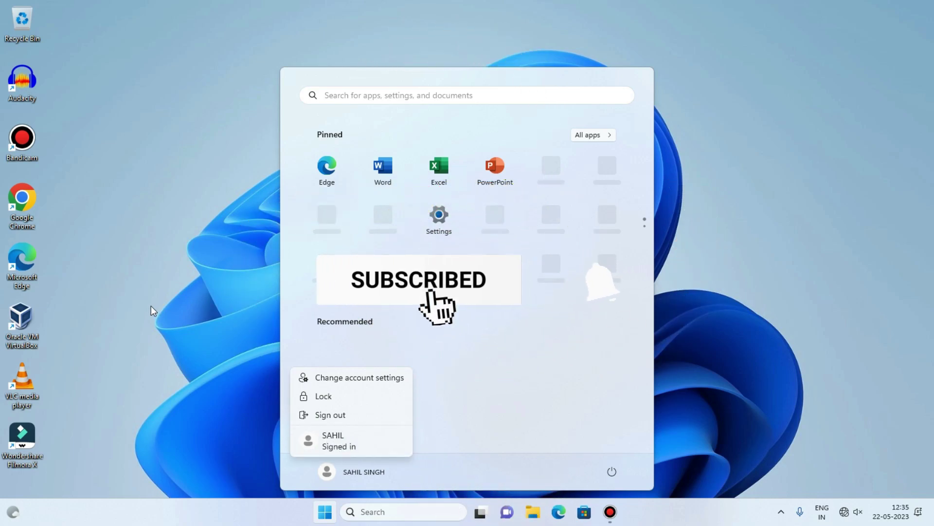
key(Escape)
click(183, 225)
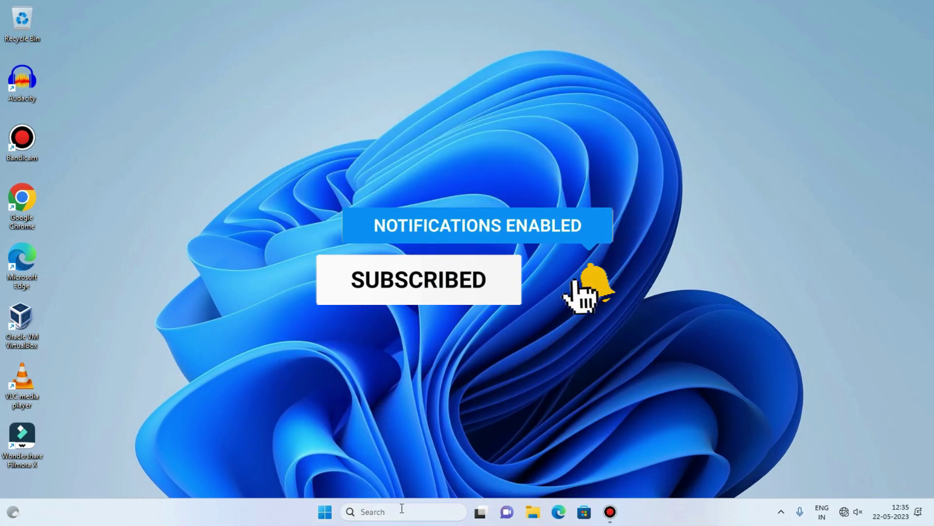
Turn on the Network, user's files and Control Panel desktop icons in Desktop icon settings, then close Settings.
click(368, 520)
text(this)
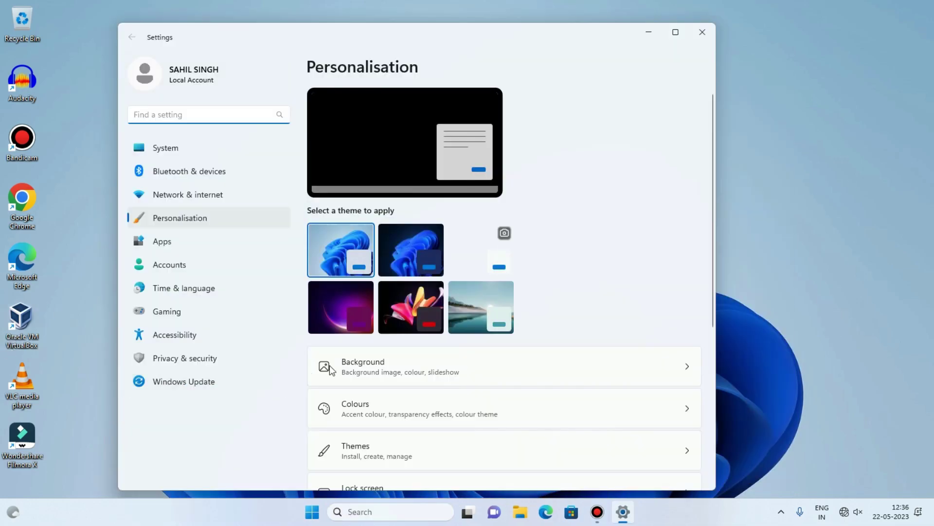
scroll(381, 337, down, 3)
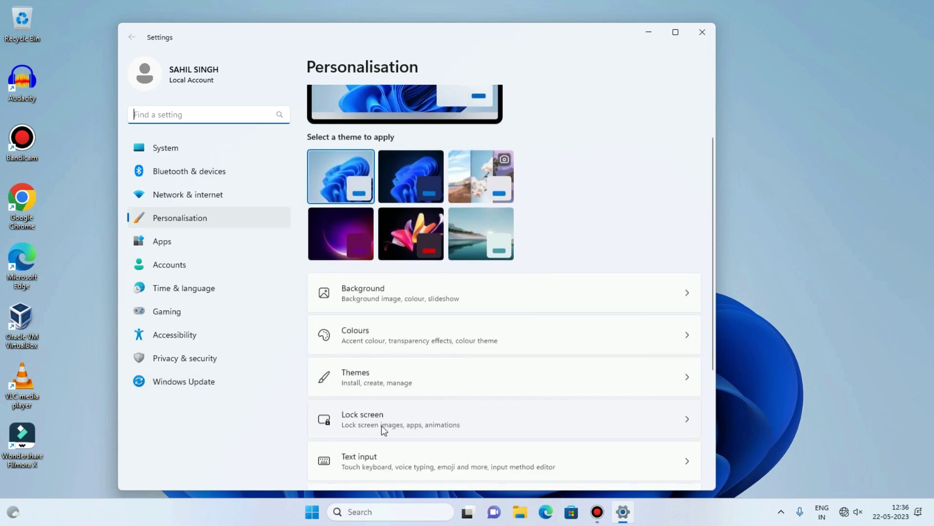
click(382, 337)
scroll(409, 453, down, 5)
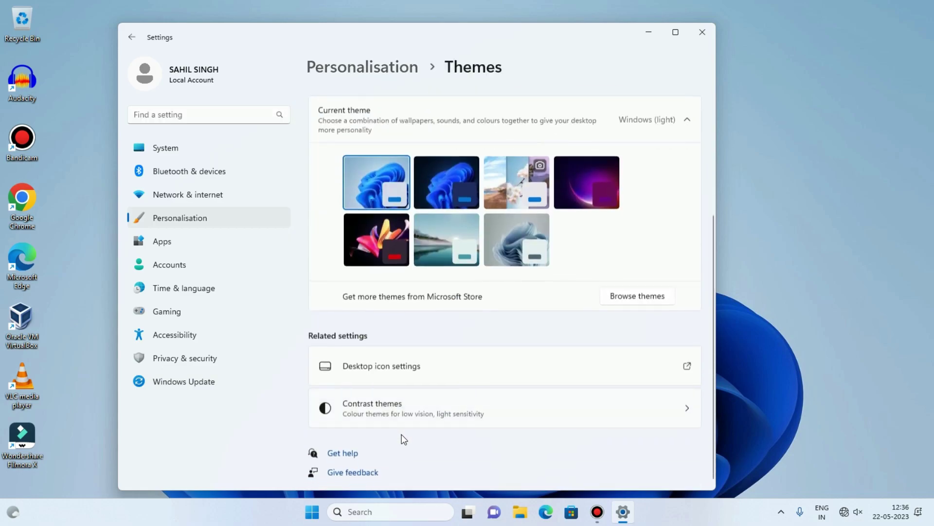
click(382, 346)
click(132, 188)
click(146, 175)
click(226, 175)
click(317, 360)
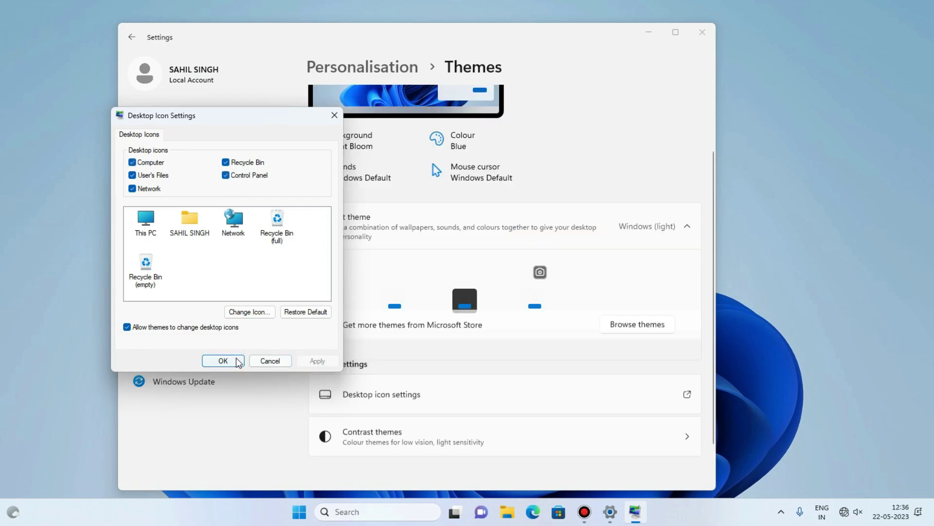
click(238, 360)
key(alt+F4)
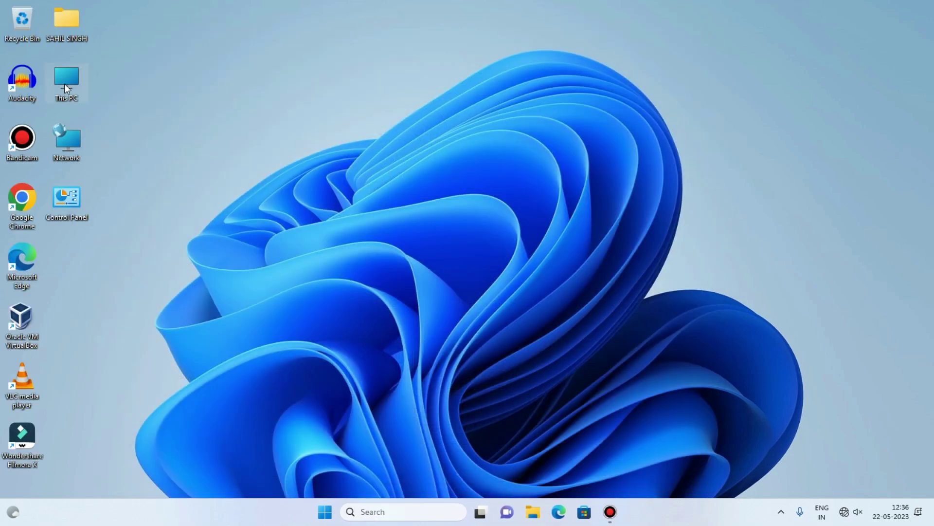
Look through the current account's Documents, Pictures and Downloads libraries from This PC.
double_click(66, 83)
click(194, 269)
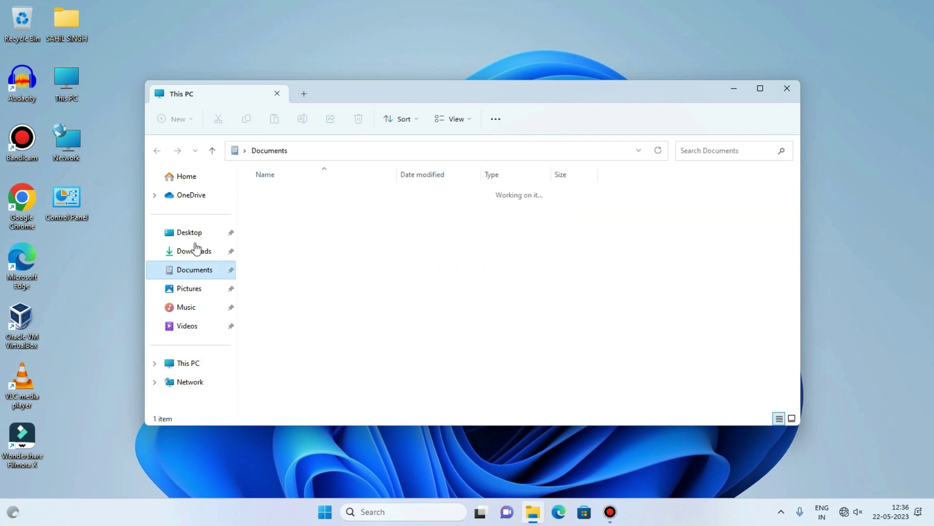
click(157, 150)
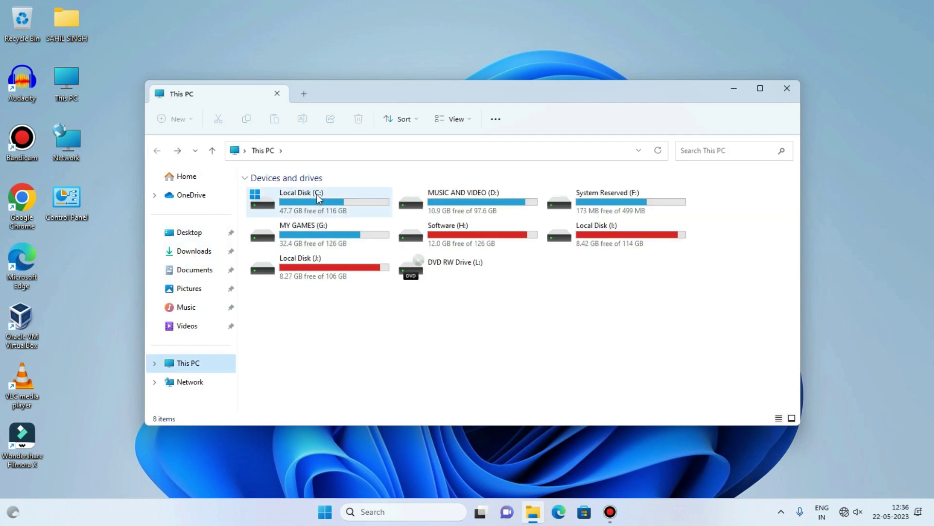
click(202, 291)
click(205, 269)
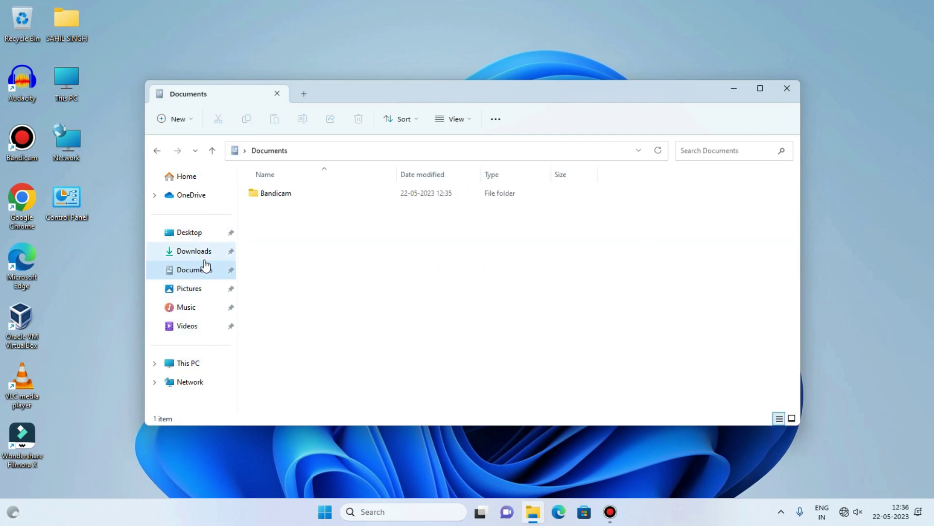
click(208, 259)
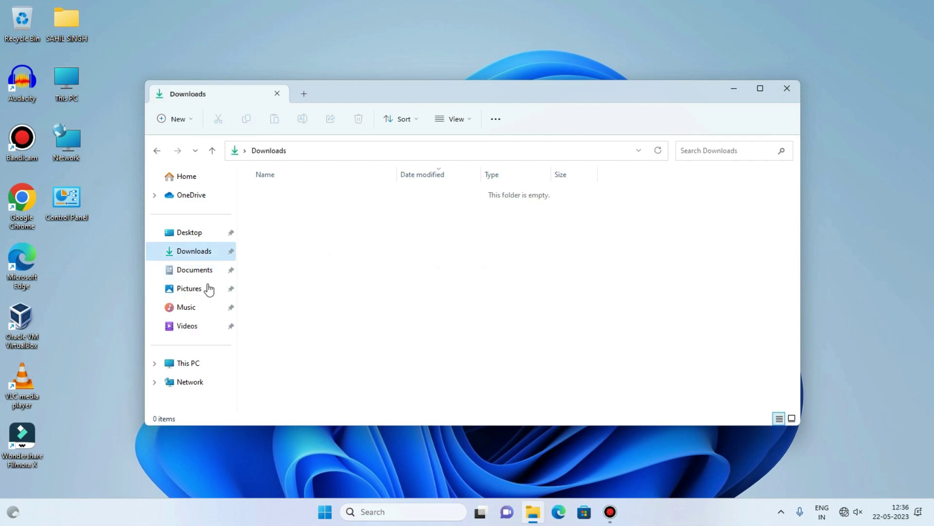
click(205, 269)
click(199, 290)
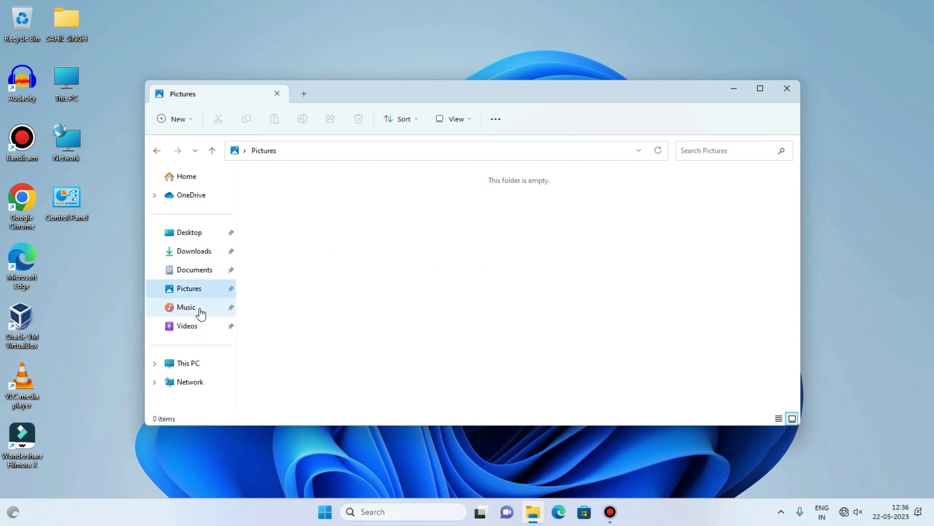
click(197, 271)
click(202, 256)
click(195, 271)
Check the Bandicam folder in Documents, then open Local Disk (C:) from This PC.
double_click(277, 191)
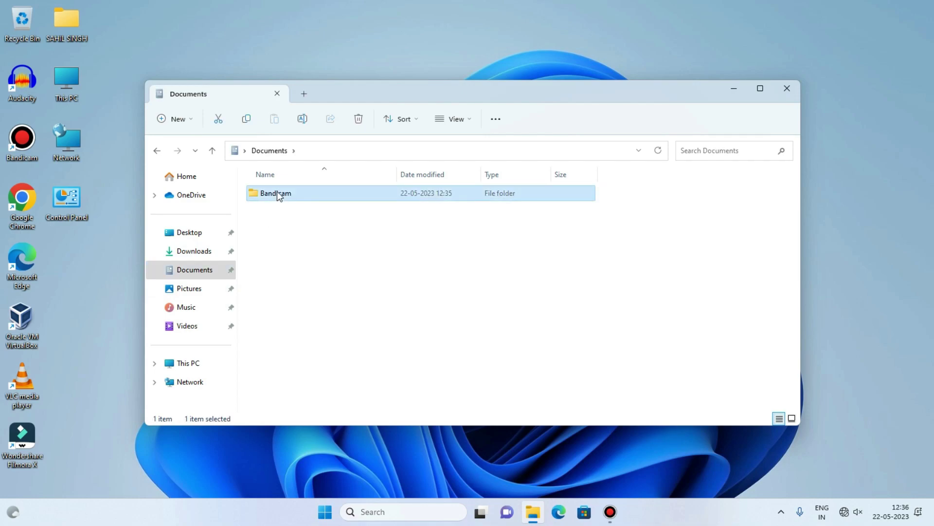
click(157, 151)
click(157, 151)
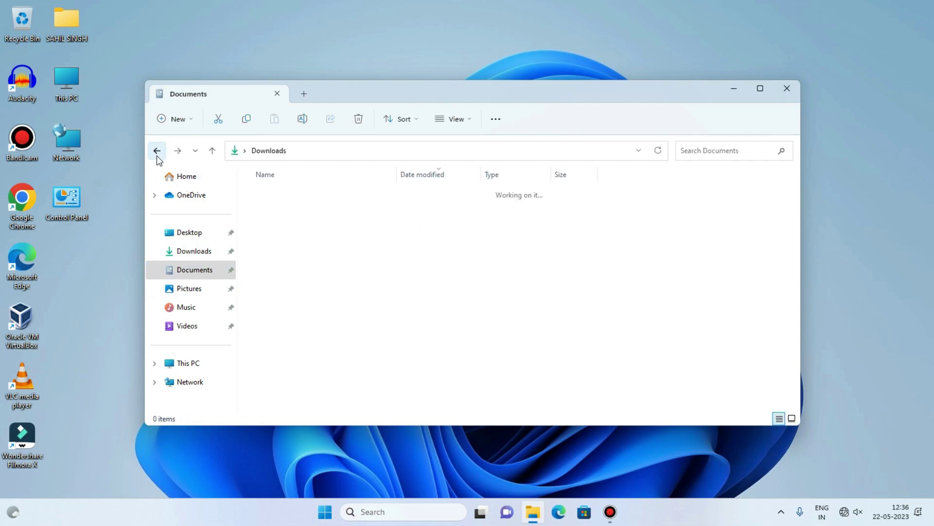
click(210, 364)
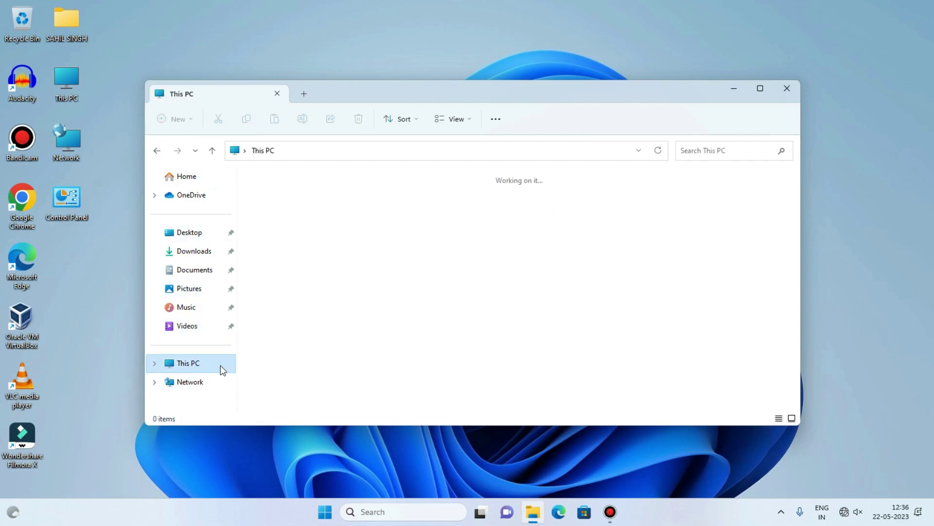
double_click(349, 210)
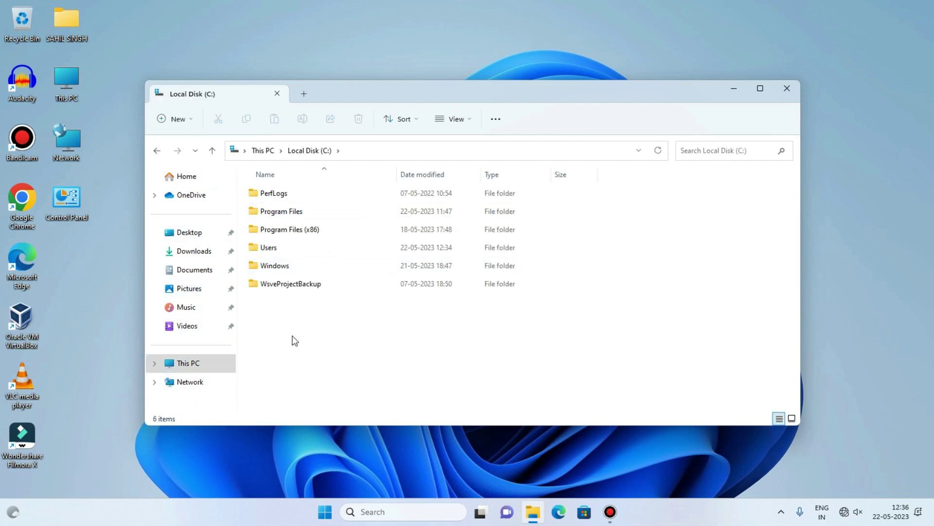
drag(129, 1, 5, 494)
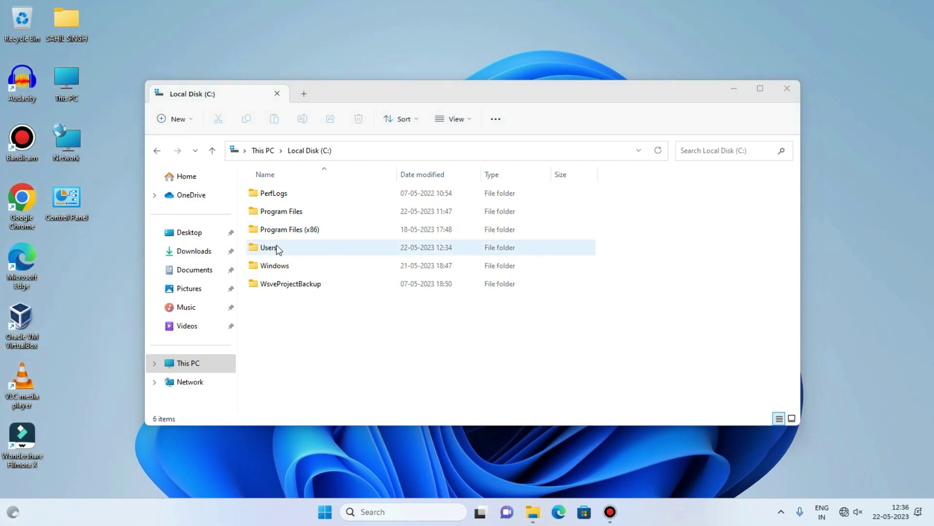
In Users, open the old sahil profile folder, granting permanent access when prompted.
double_click(294, 247)
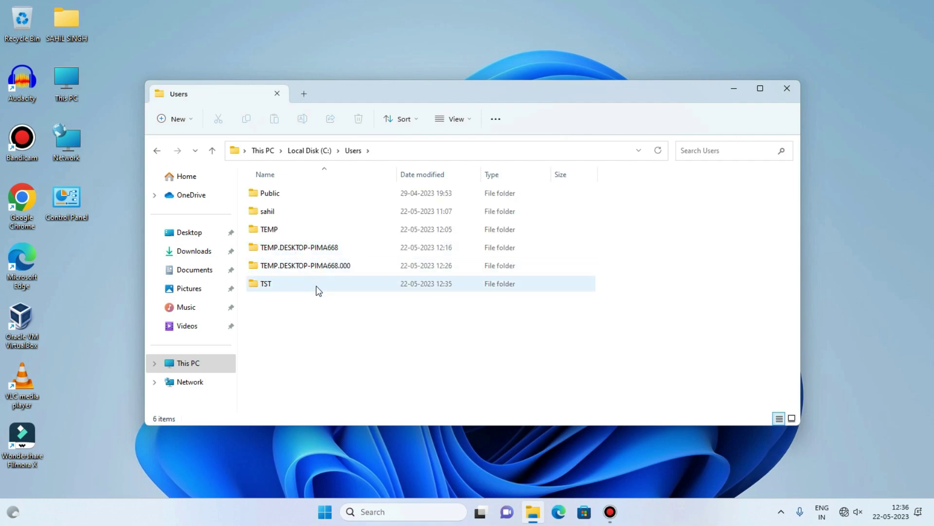
click(273, 210)
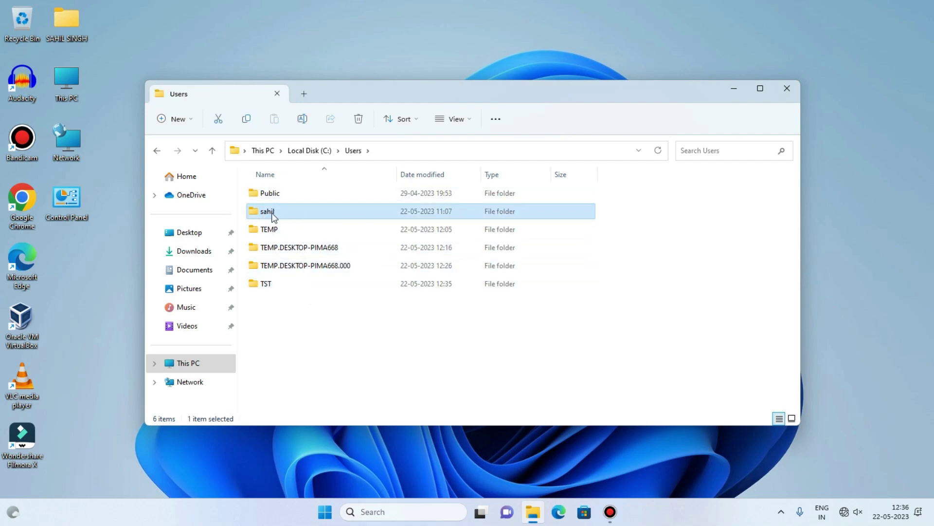
double_click(282, 212)
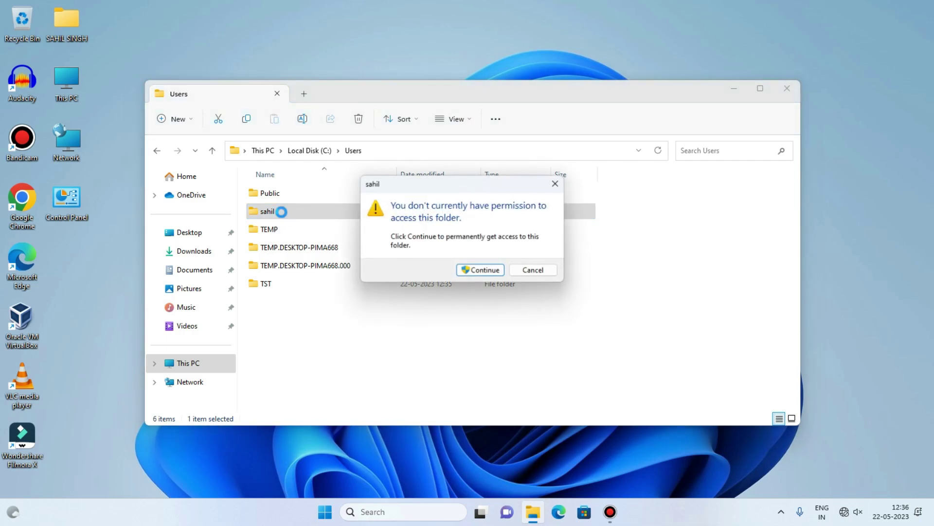
click(495, 274)
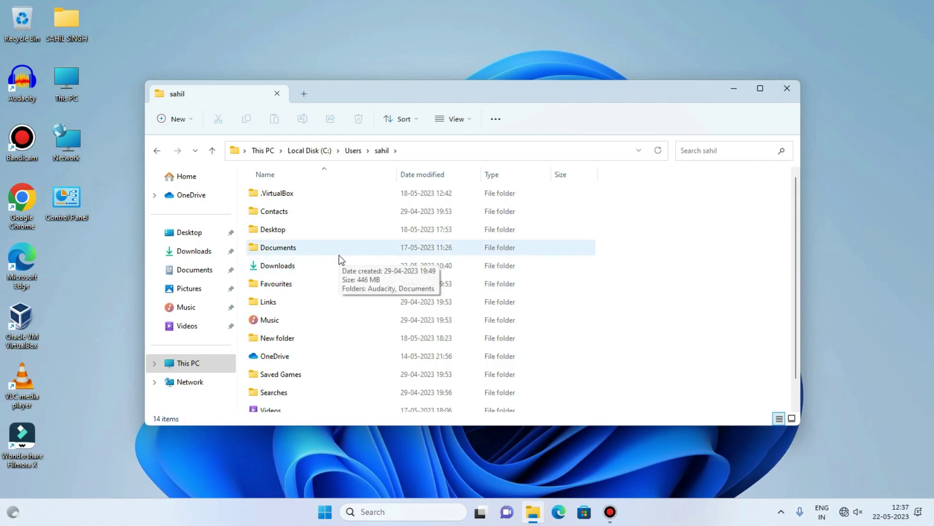
Open the old profile's Documents\Documents folder and select all 24 items in it.
double_click(287, 236)
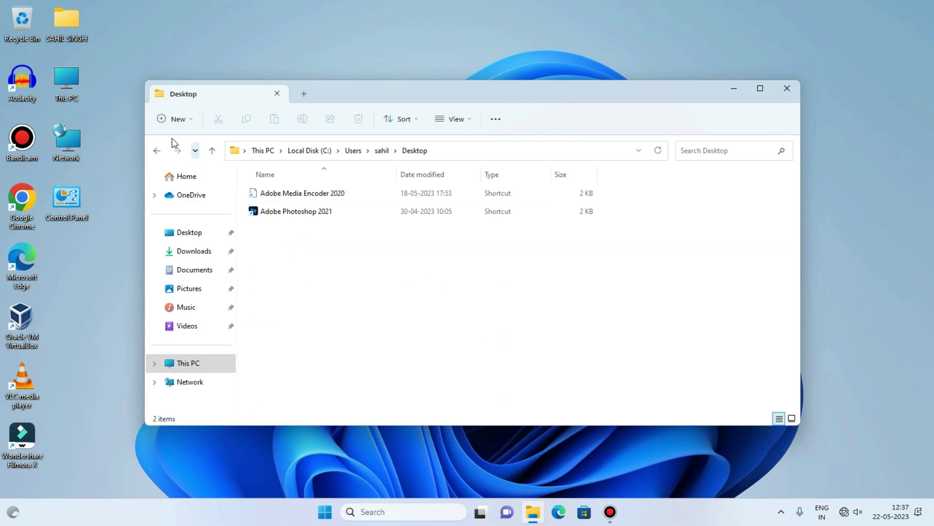
click(156, 151)
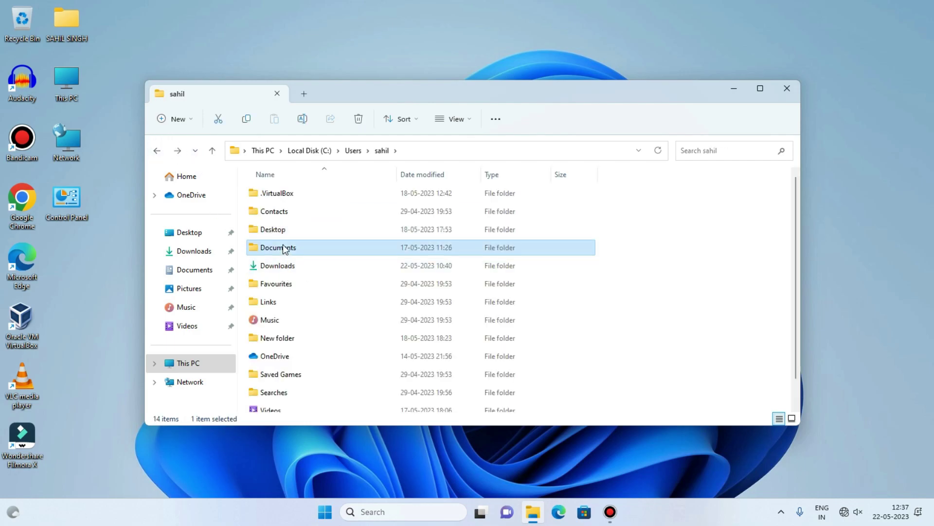
double_click(285, 247)
double_click(280, 212)
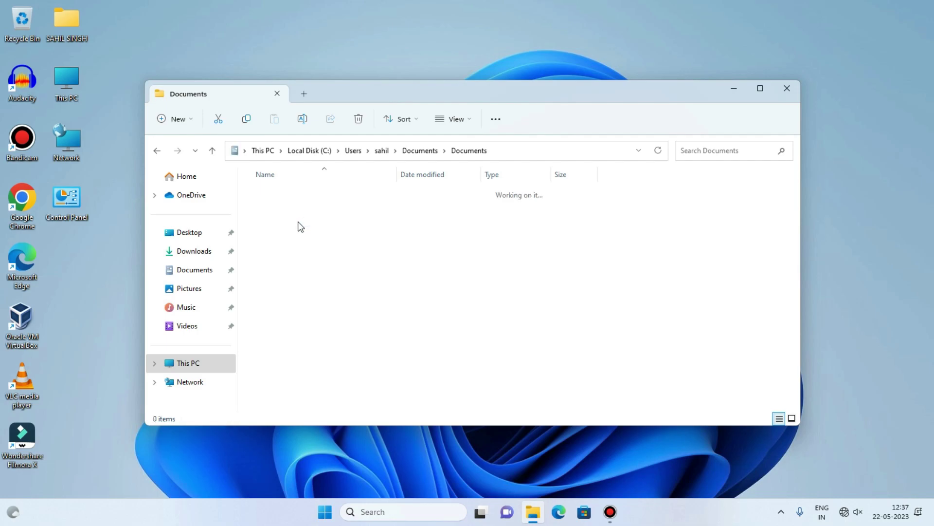
drag(244, 179, 754, 358)
Cut the 24 items, paste them into the current account's Documents, and return to the sahil profile folder.
right_click(753, 358)
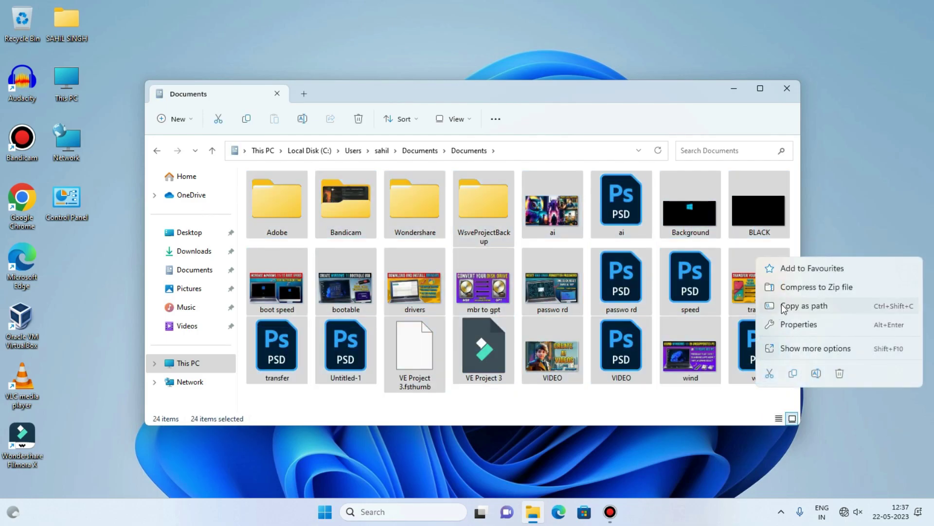
click(771, 373)
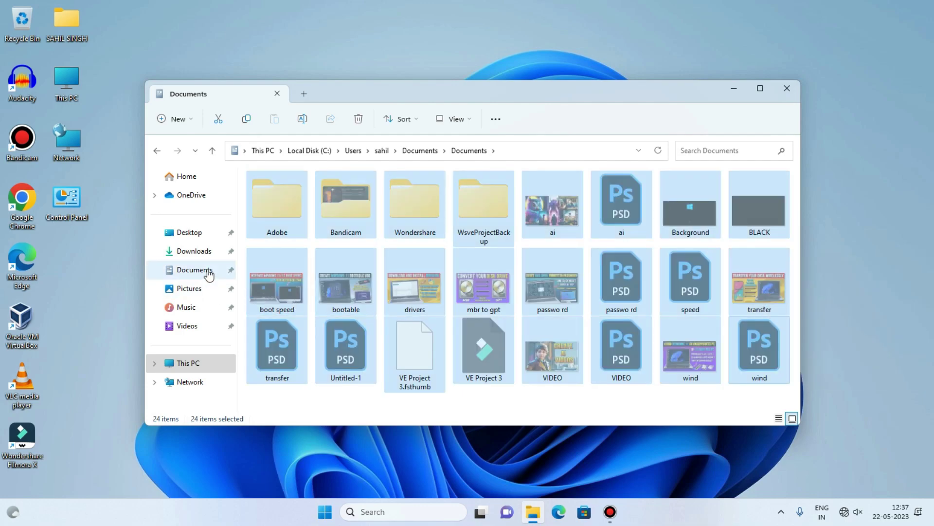
click(209, 275)
right_click(361, 271)
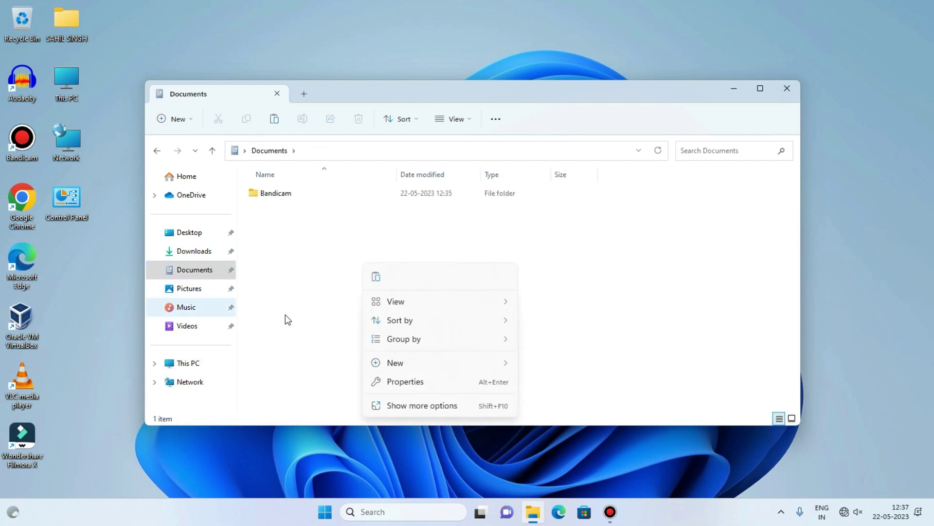
click(376, 278)
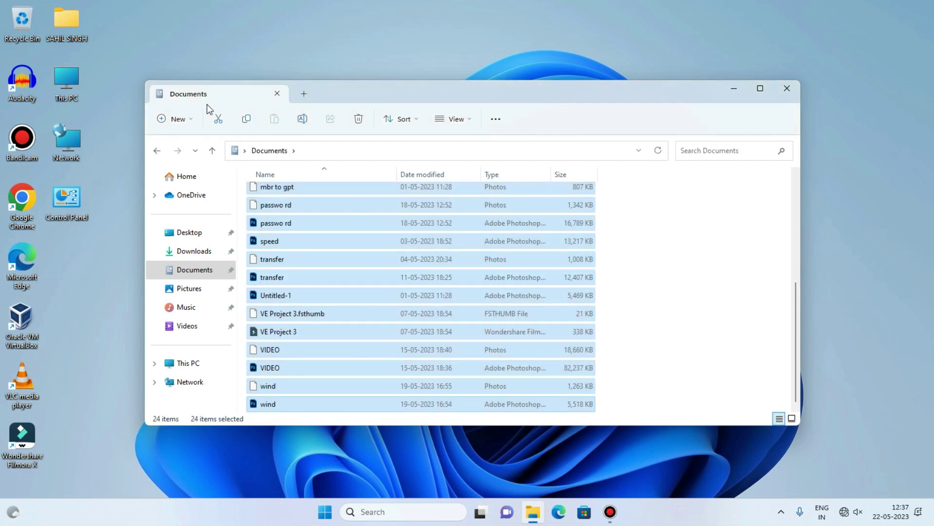
click(156, 150)
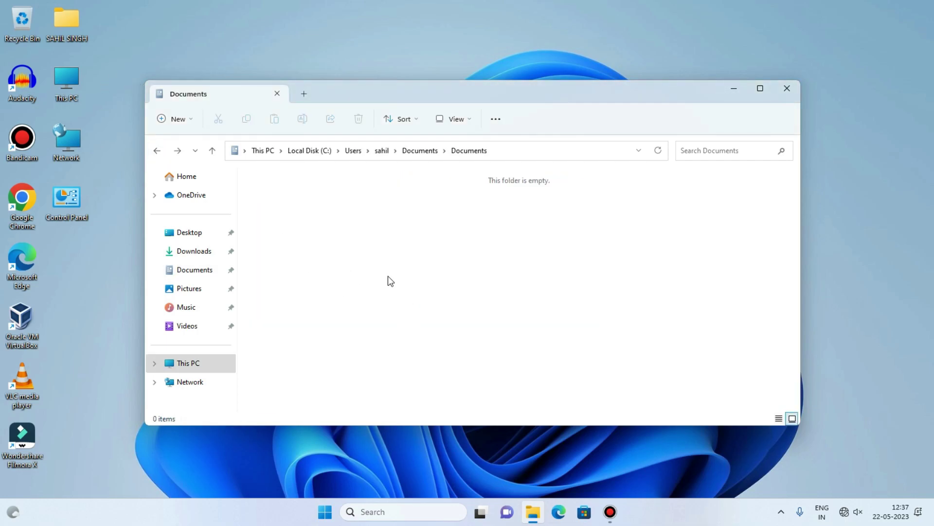
click(157, 151)
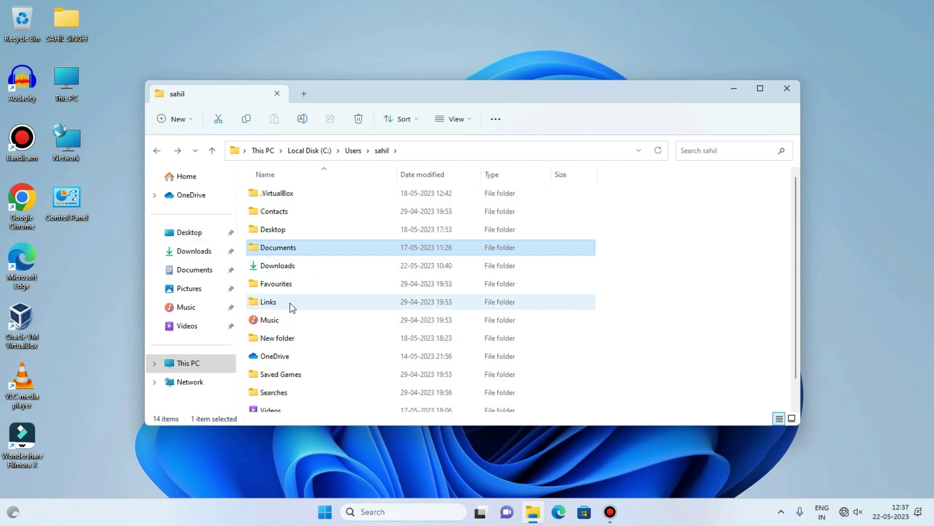
Move the five items from New folder\Documents into the current Documents, replacing existing files.
double_click(288, 341)
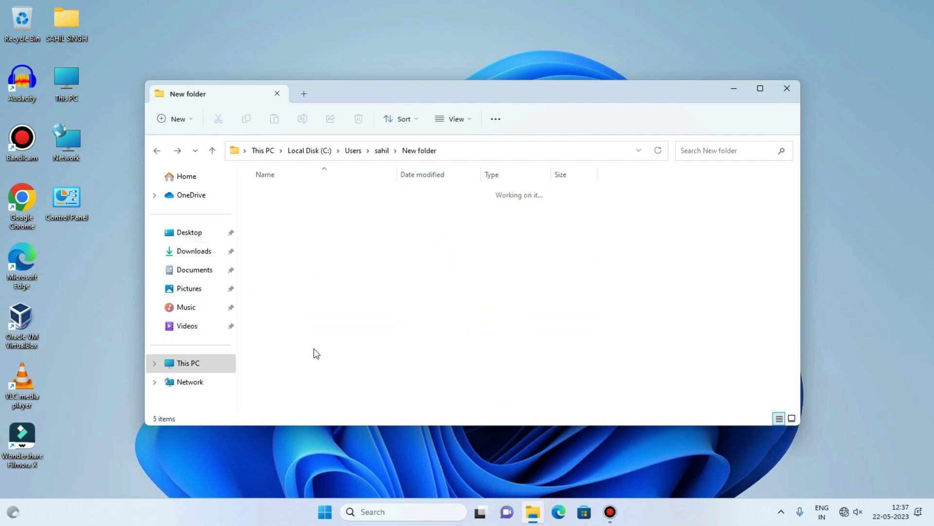
double_click(299, 251)
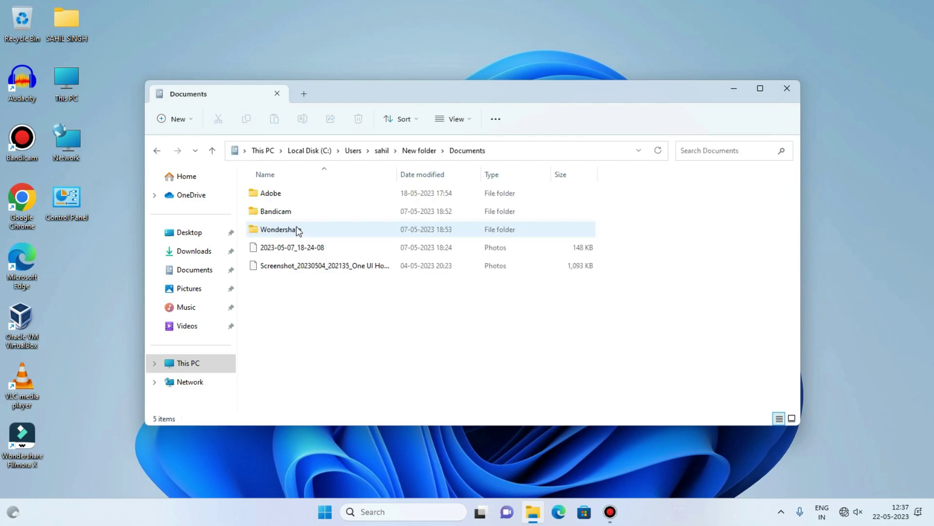
drag(287, 314, 356, 137)
right_click(300, 195)
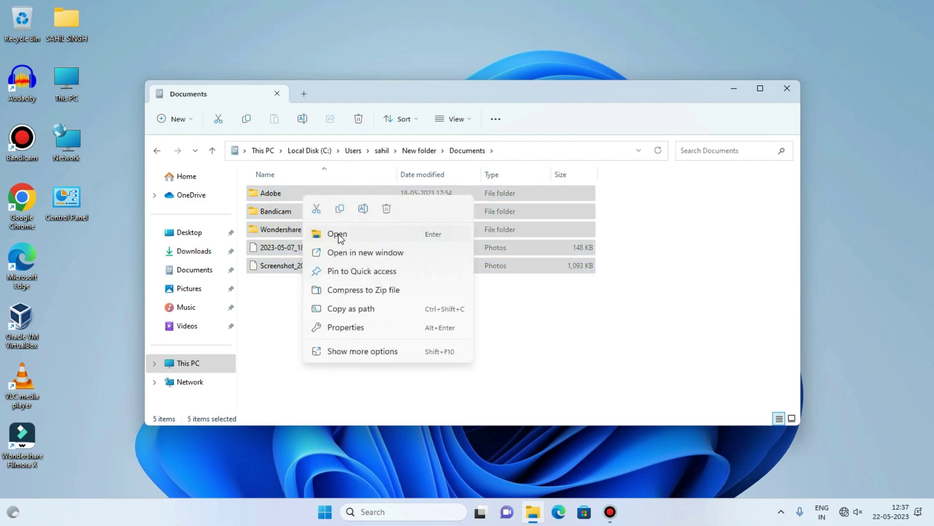
click(194, 270)
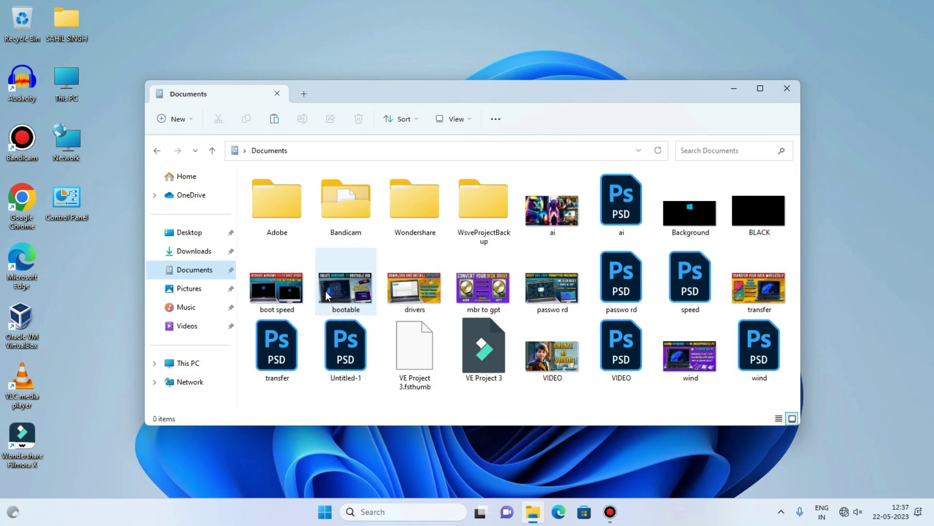
right_click(256, 238)
click(279, 258)
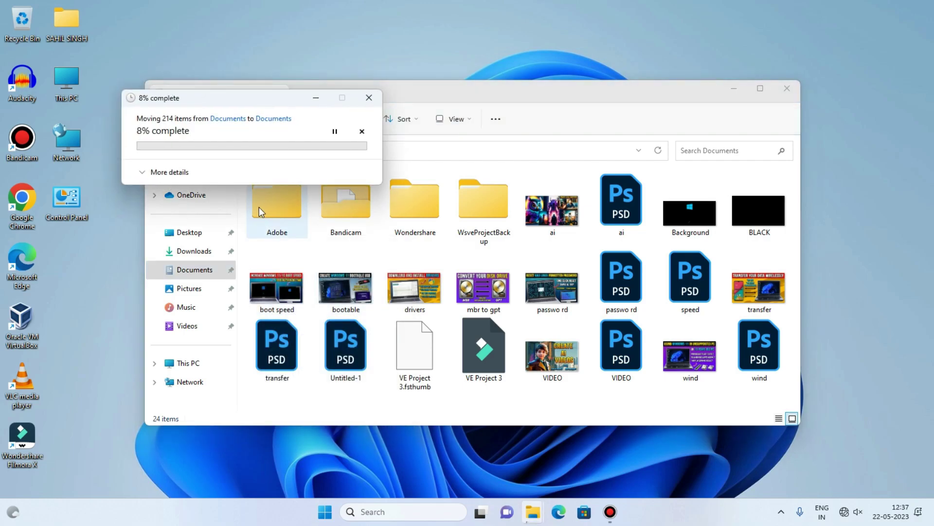
click(189, 165)
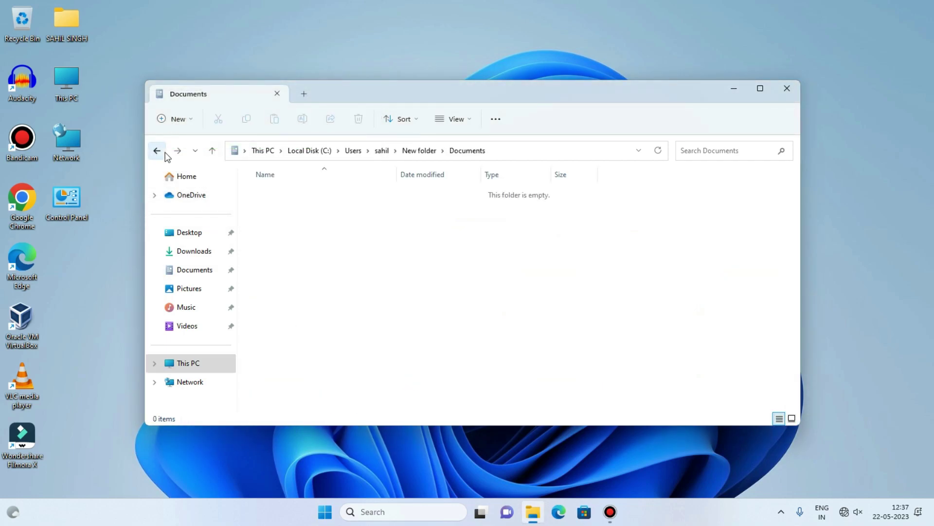
click(157, 151)
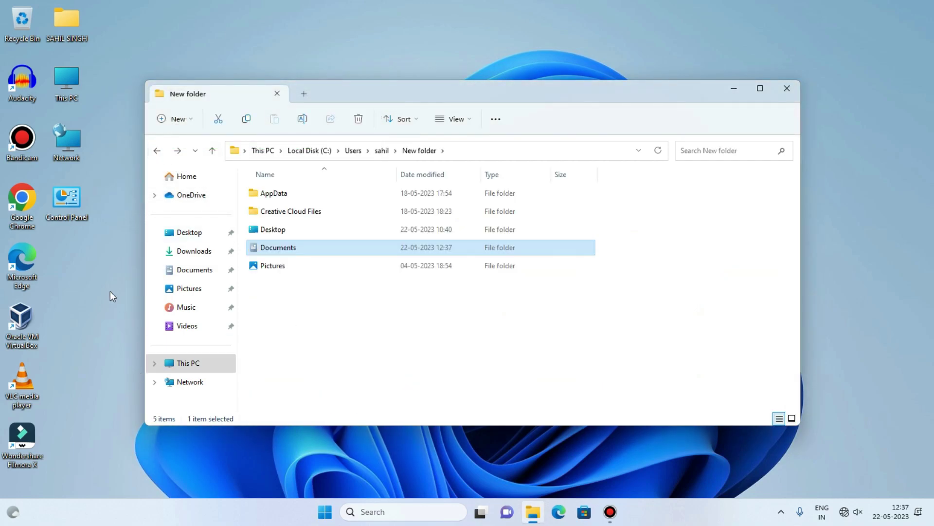
click(182, 363)
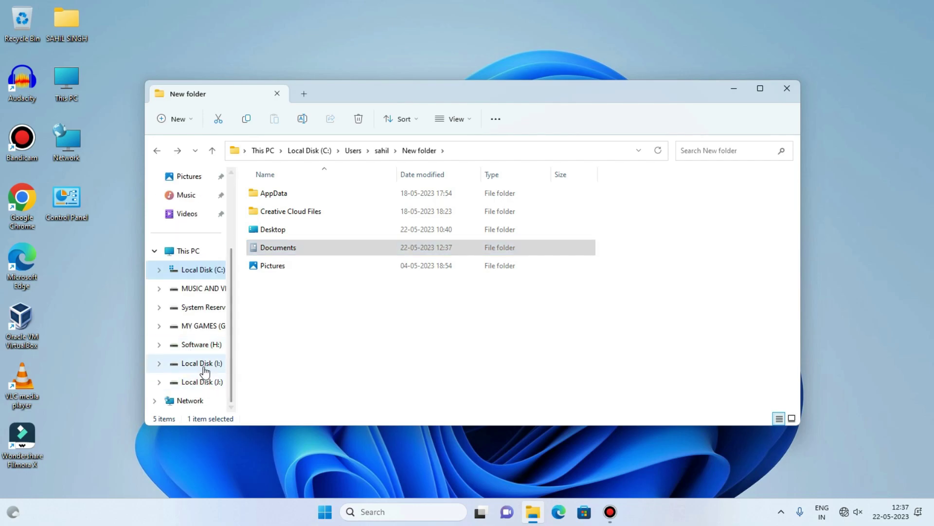
Cut all 62 recordings from the old profile's OneDrive\Documents\Bandicam folder.
click(157, 152)
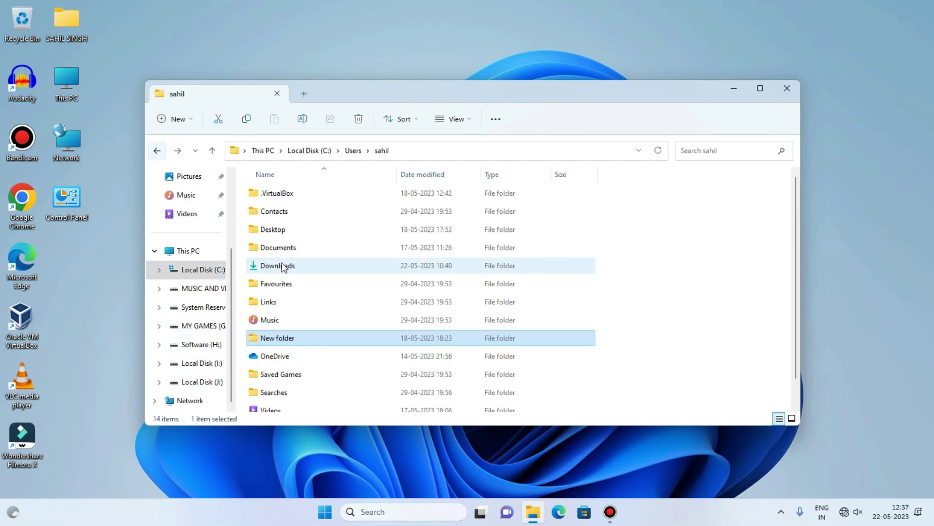
scroll(332, 322, down, 1)
double_click(317, 332)
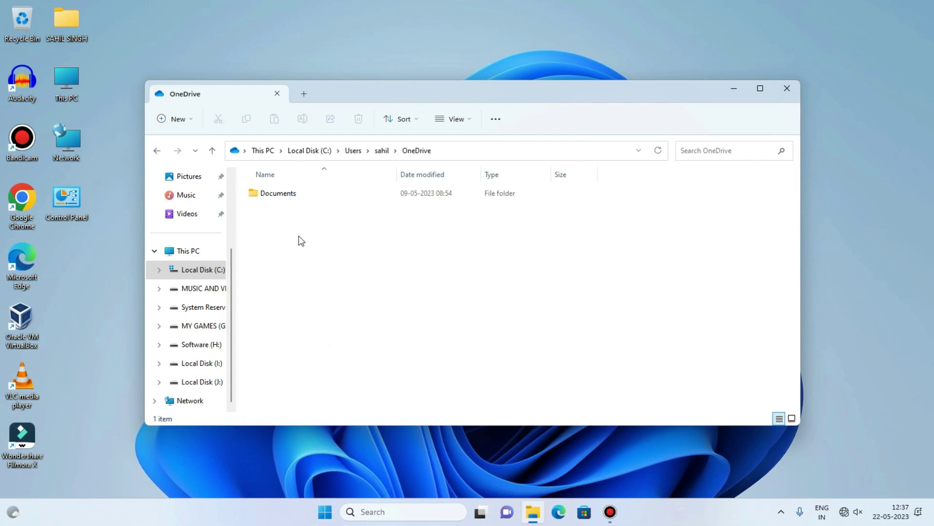
double_click(300, 192)
double_click(297, 200)
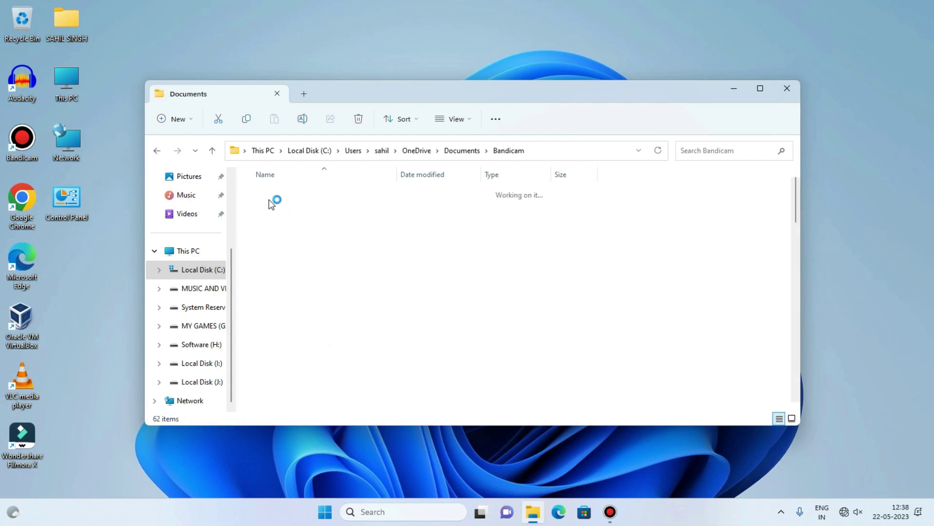
drag(261, 188, 920, 523)
drag(805, 453, 805, 454)
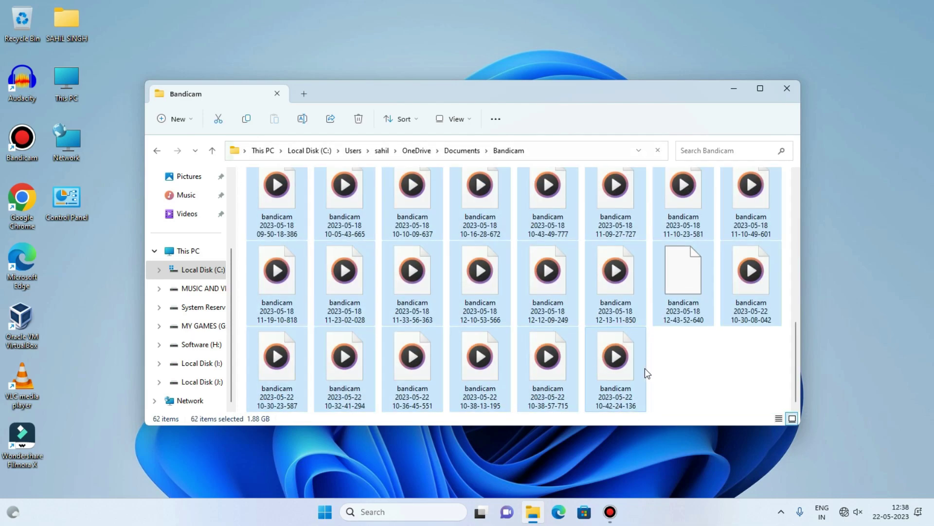
right_click(644, 368)
click(661, 381)
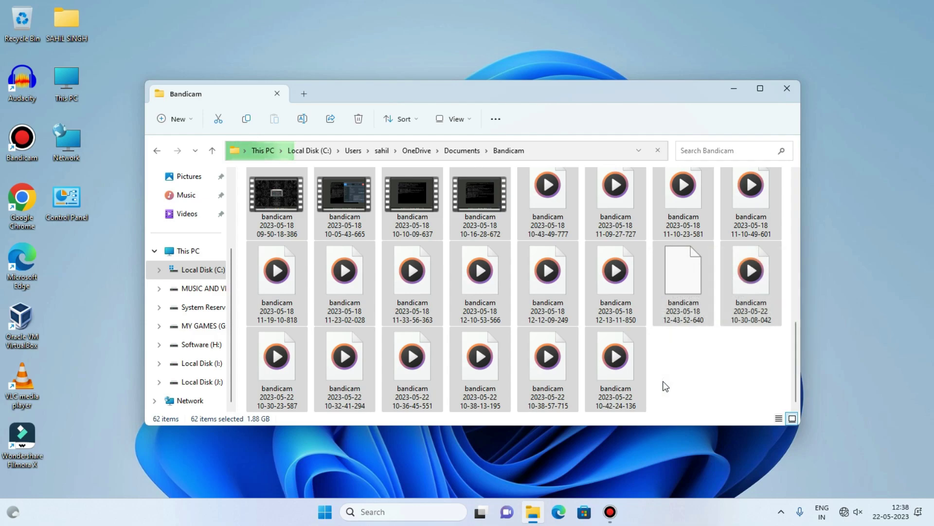
Open the Bandicam folder in the current account's Documents and bring up its paste menu.
click(156, 150)
click(156, 151)
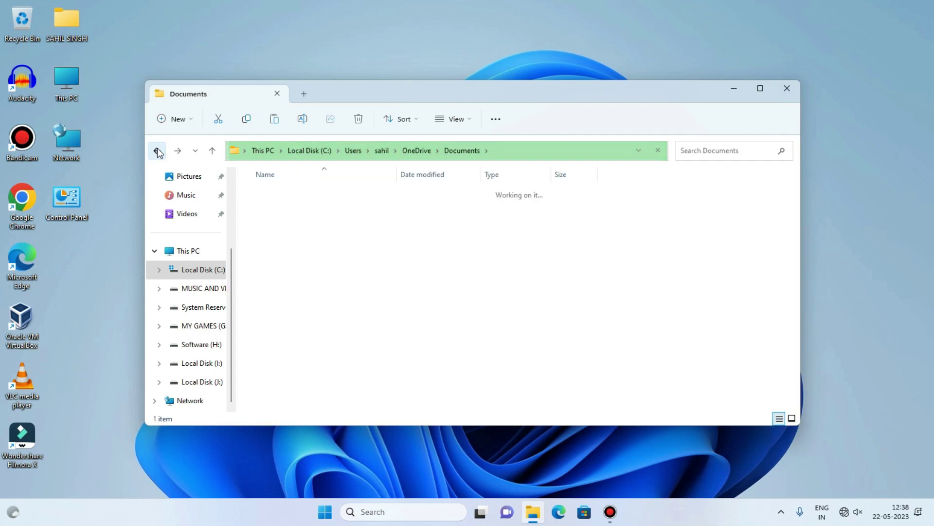
click(156, 151)
scroll(185, 213, up, 1)
click(191, 233)
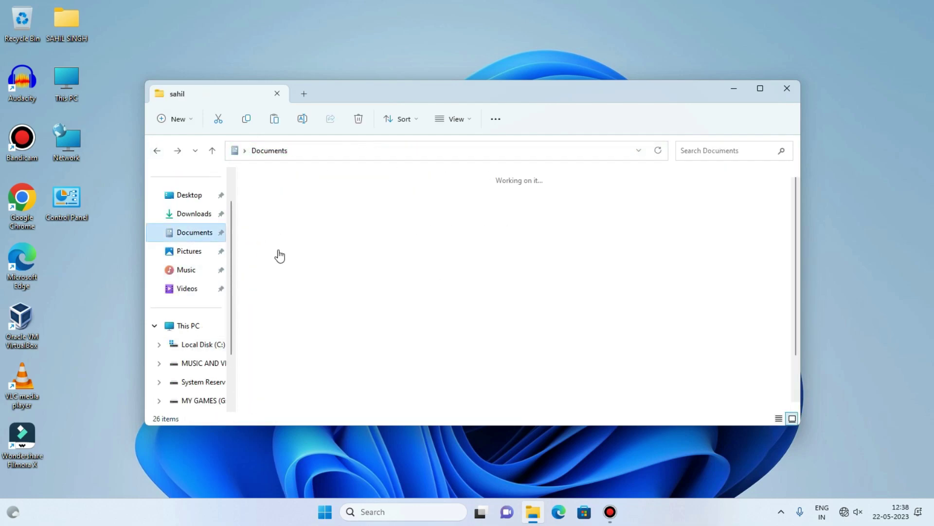
double_click(330, 218)
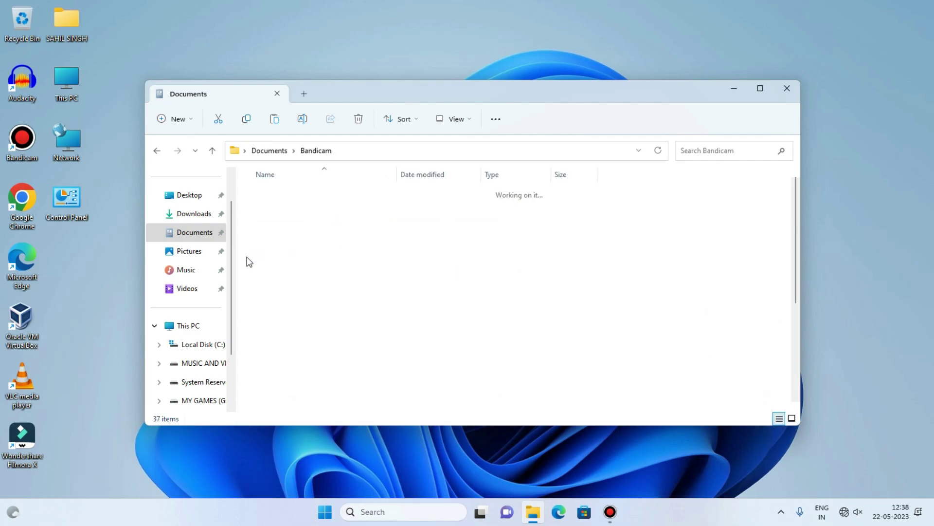
right_click(247, 256)
Dismiss the open context menu in the current account's Bandicam folder.
key(Escape)
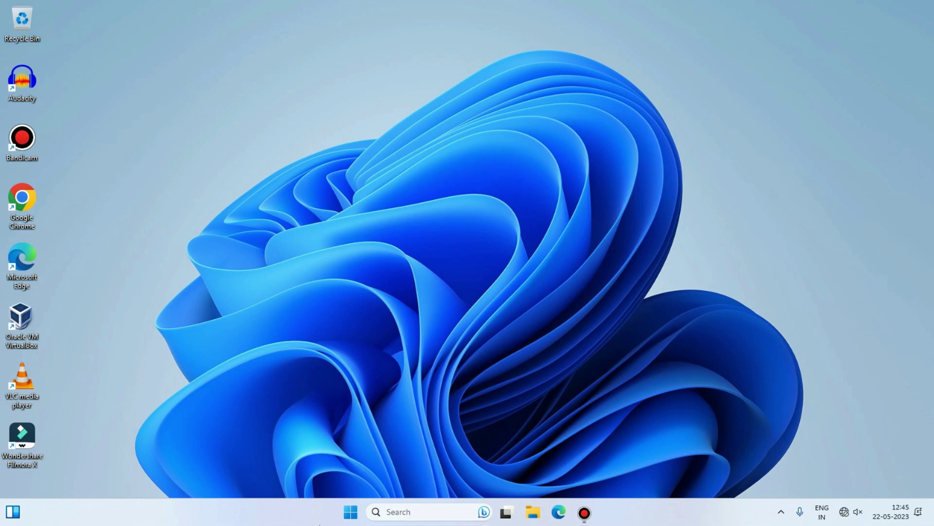
Check the signed-in accounts in the Start menu's account flyout, then close the Start menu.
click(350, 516)
click(340, 473)
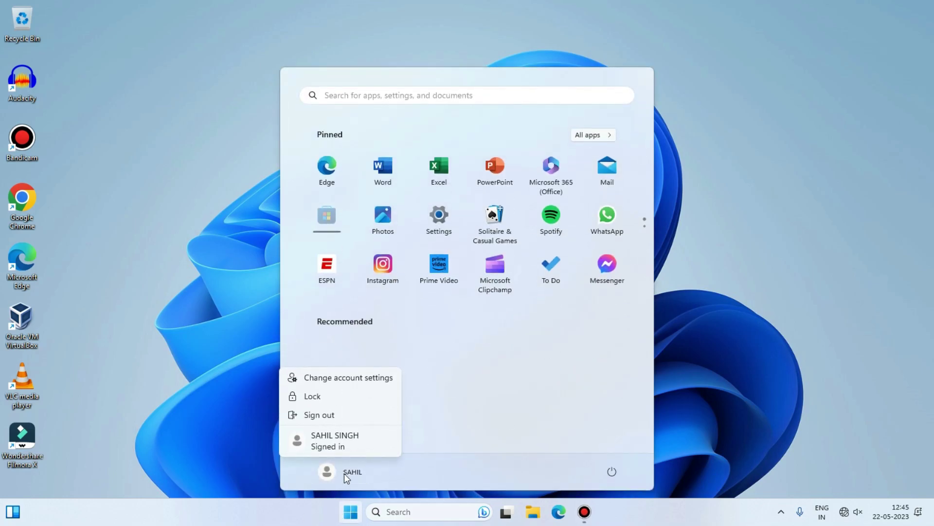
click(353, 474)
click(347, 474)
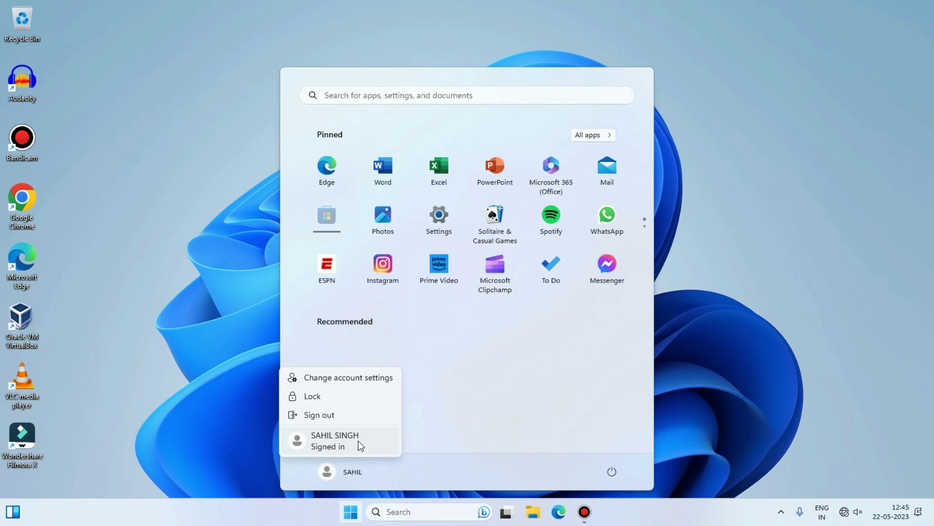
key(Escape)
click(154, 335)
Search 'contr' to reach Control Panel and open the new local account's Change an Account page.
click(404, 511)
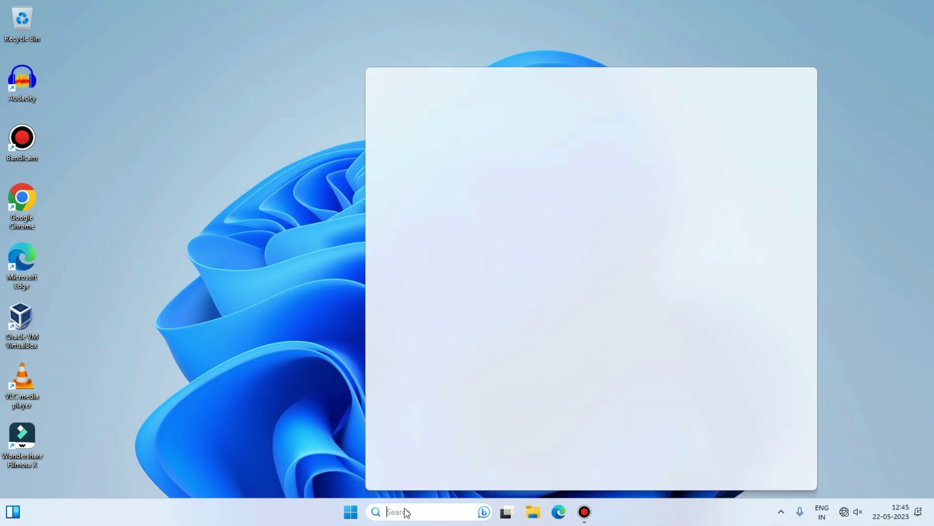
text(con)
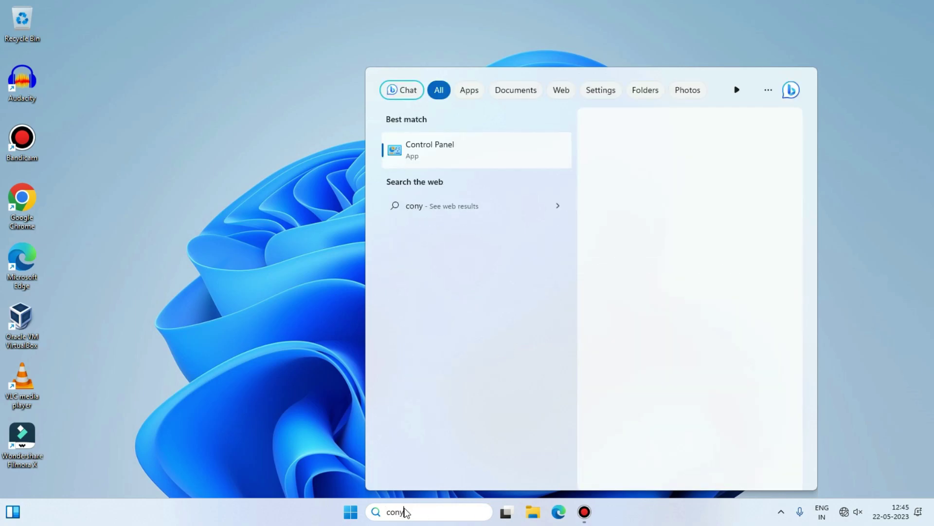
text(tr)
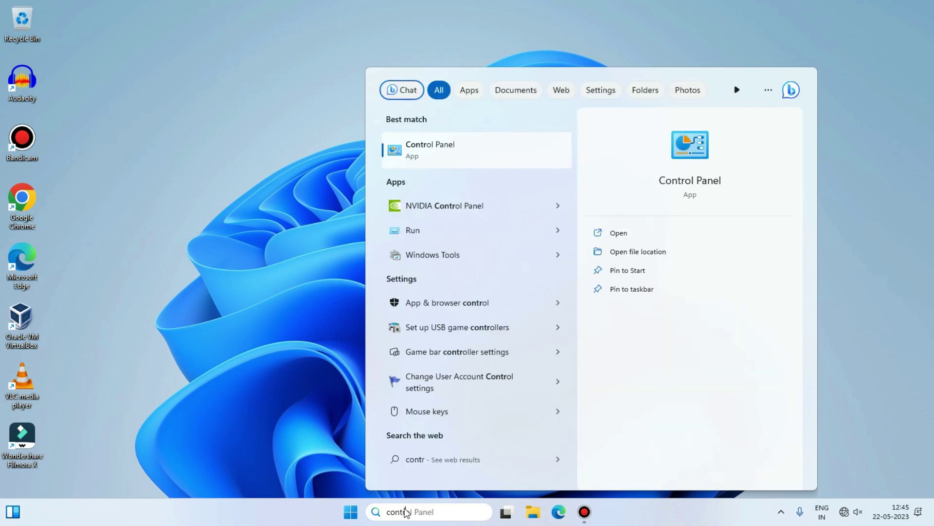
click(457, 144)
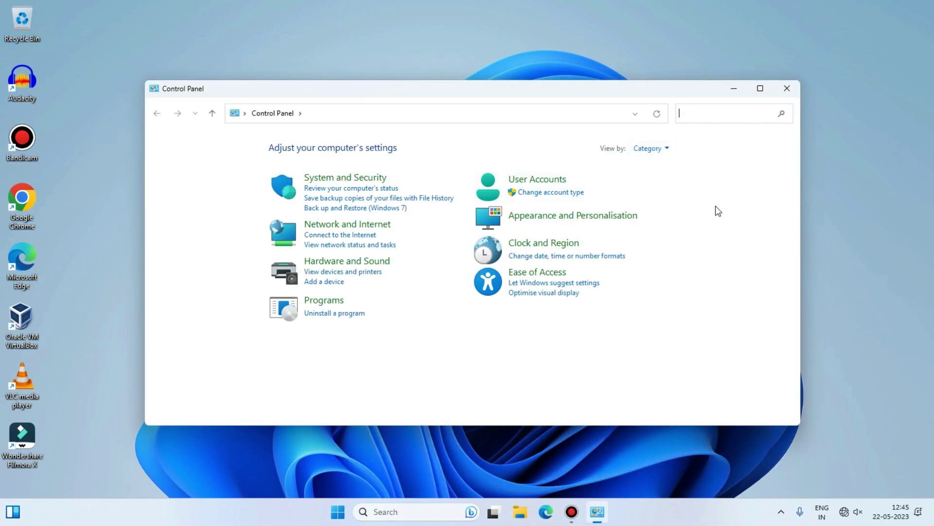
click(548, 181)
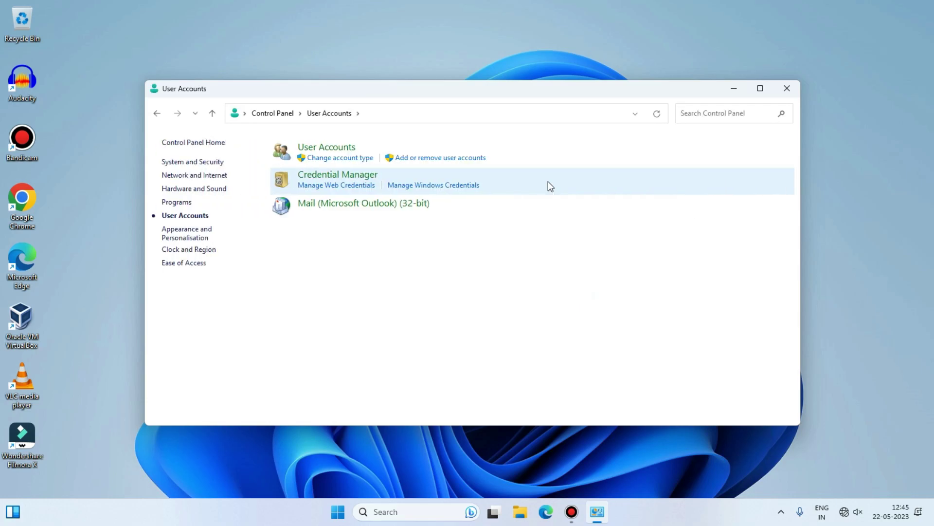
click(351, 159)
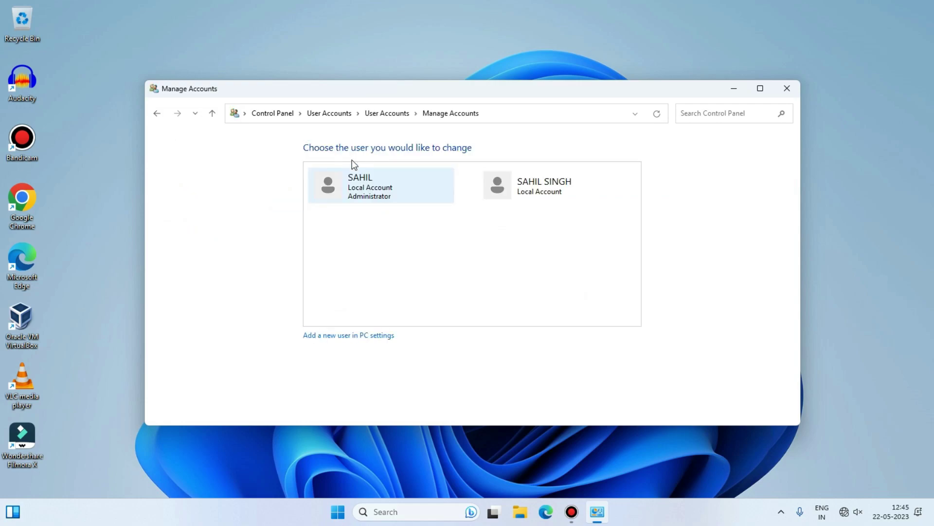
click(518, 201)
click(156, 113)
click(574, 189)
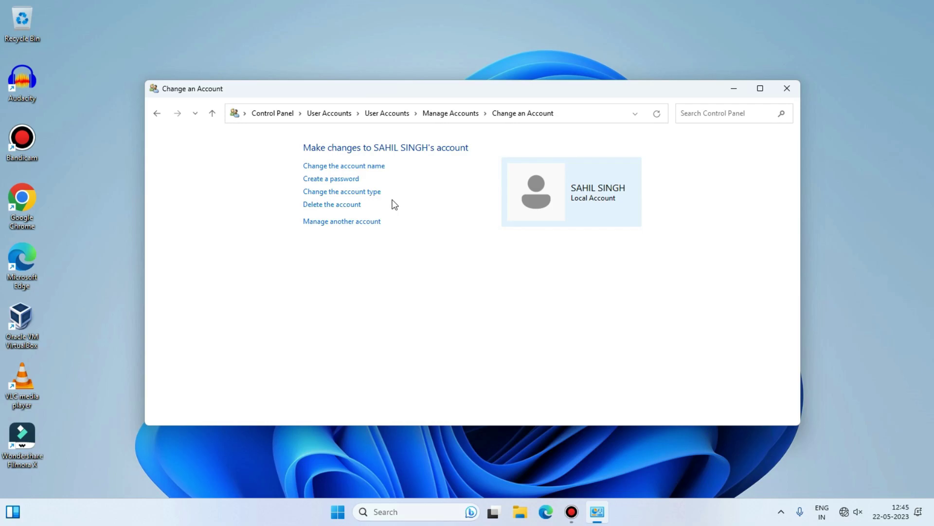
Set the new account's type to Administrator via Change the account type.
click(366, 195)
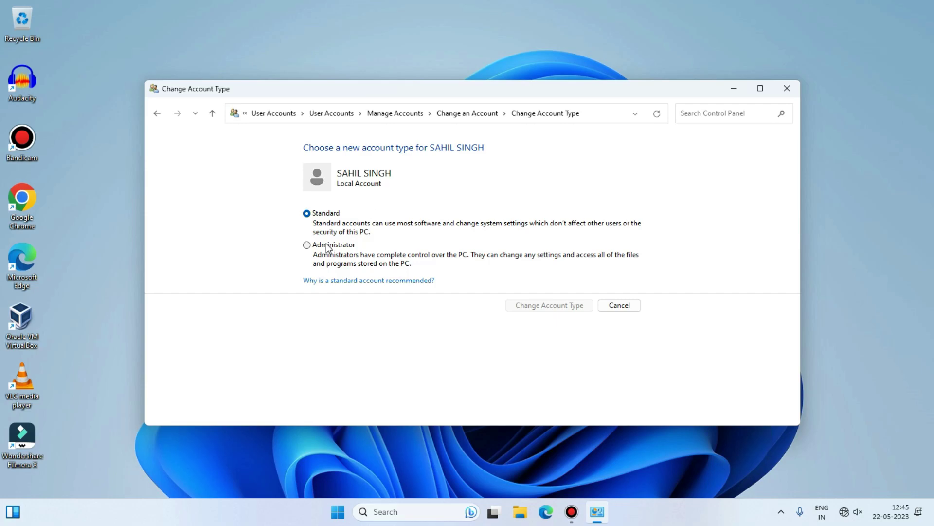
click(320, 245)
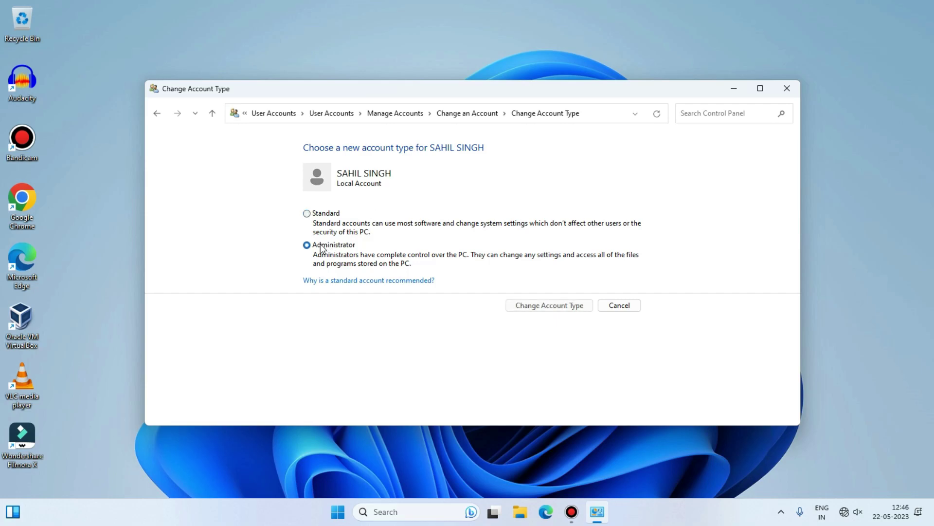
click(549, 305)
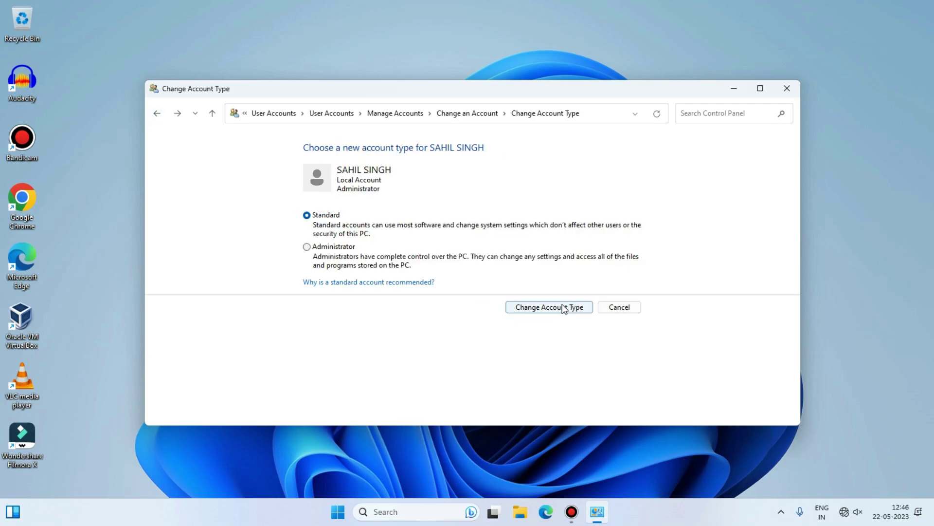
click(559, 304)
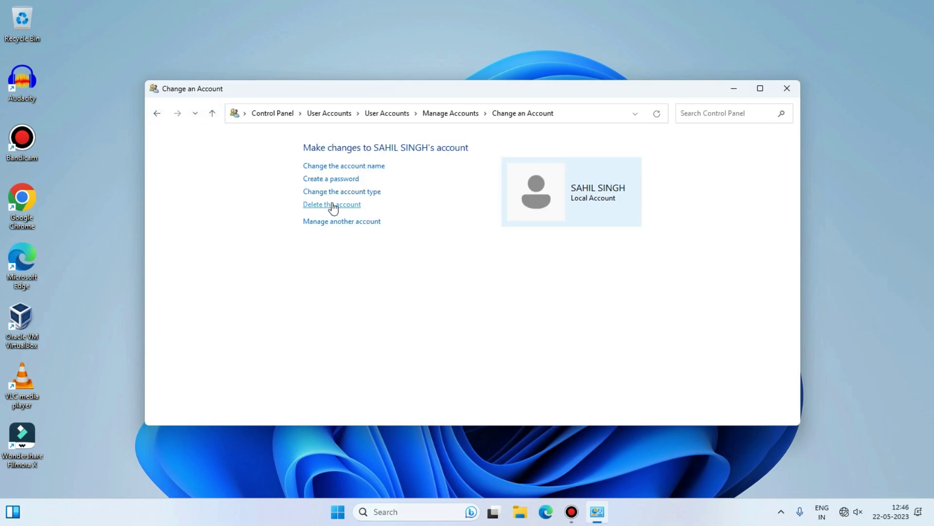
click(355, 192)
click(333, 246)
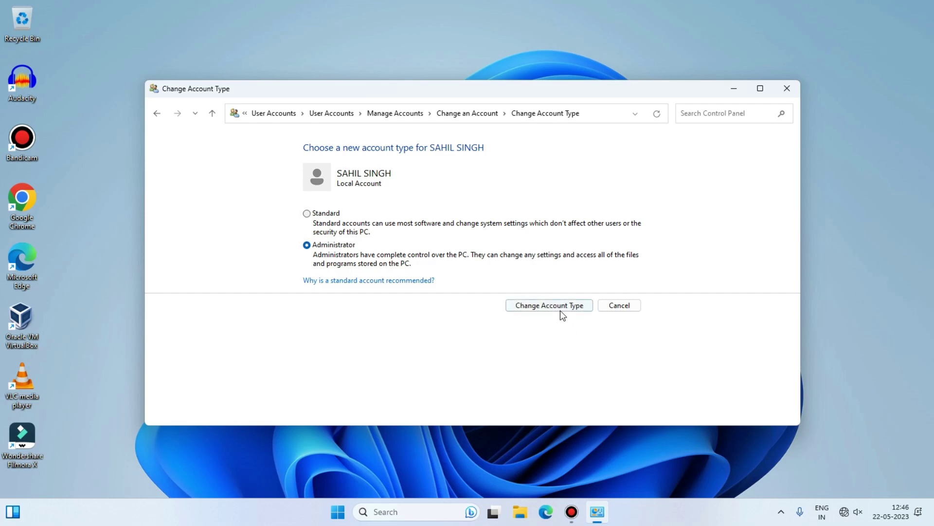
click(560, 309)
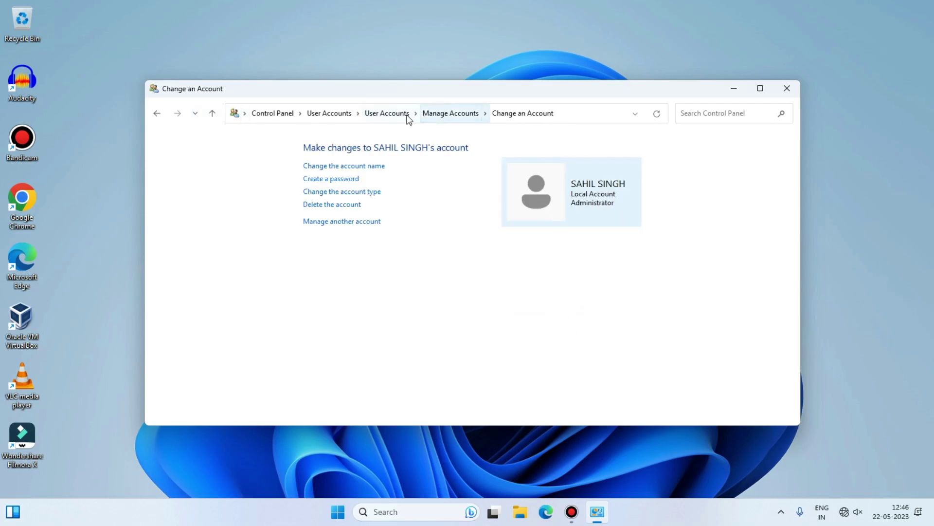
click(450, 115)
Revisit the new account's page and check the signed-in account in the Start menu.
click(531, 200)
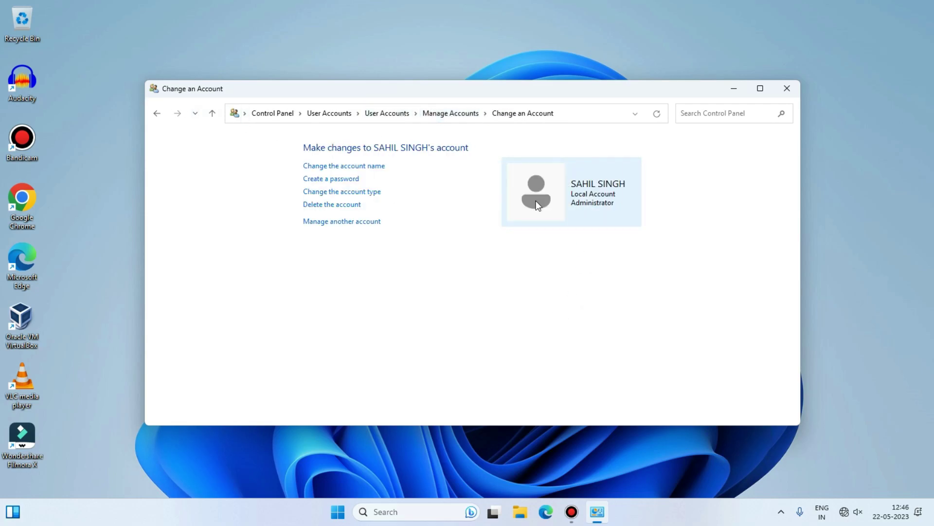
click(157, 113)
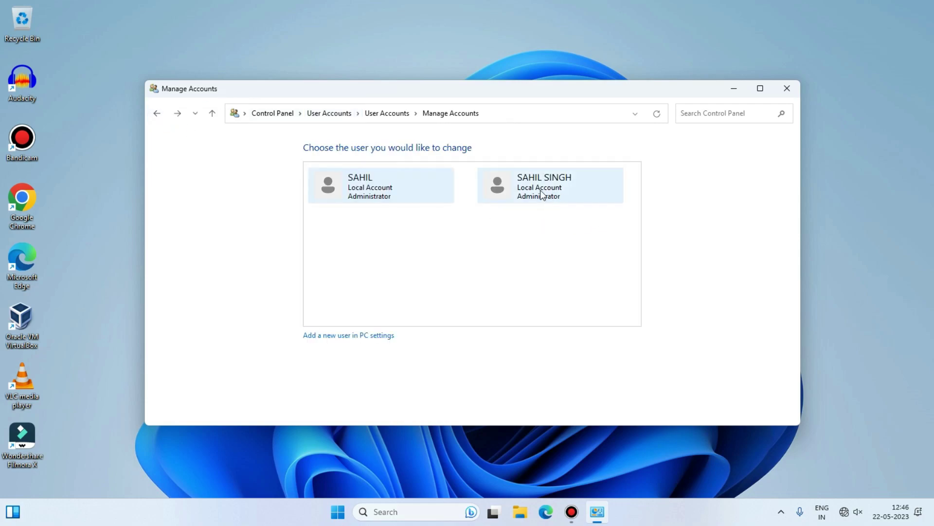
click(554, 196)
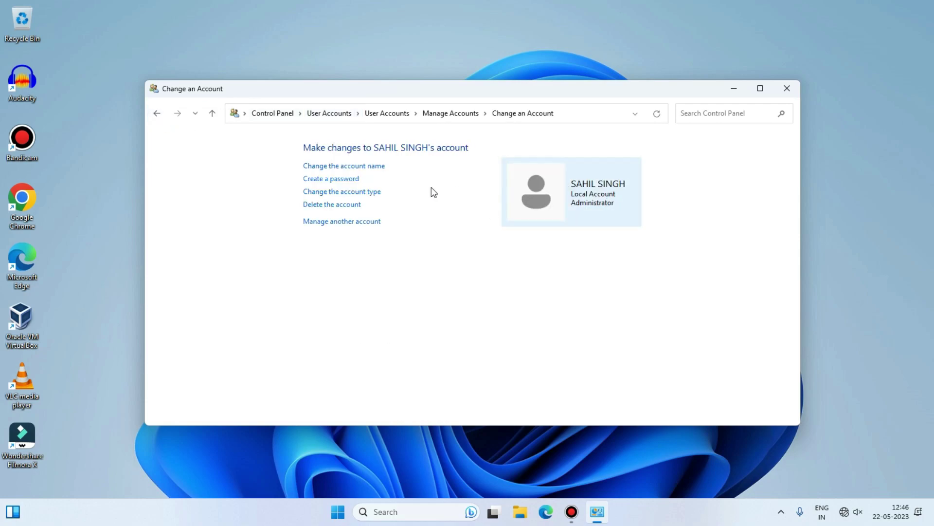
click(154, 120)
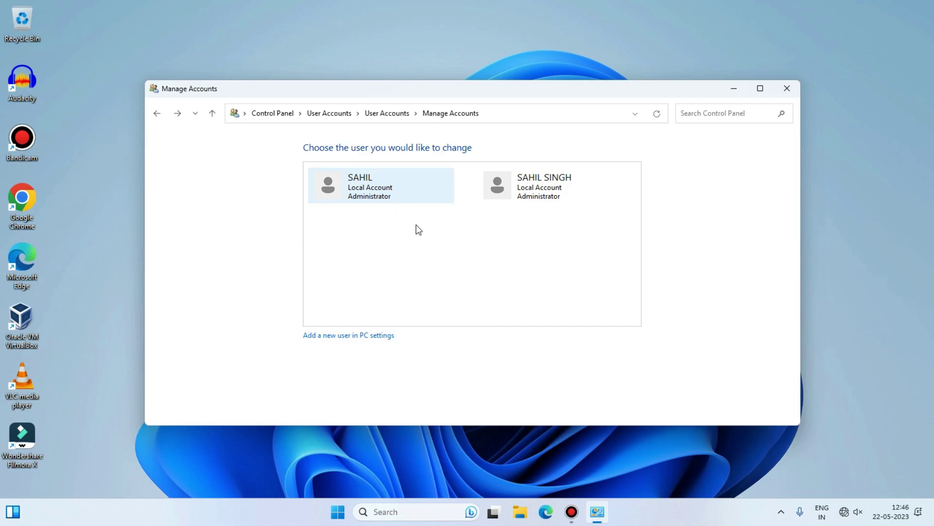
click(337, 511)
click(351, 471)
click(542, 349)
click(780, 365)
Change the original account to a Standard account, then review the new administrator account's page.
click(359, 190)
click(360, 191)
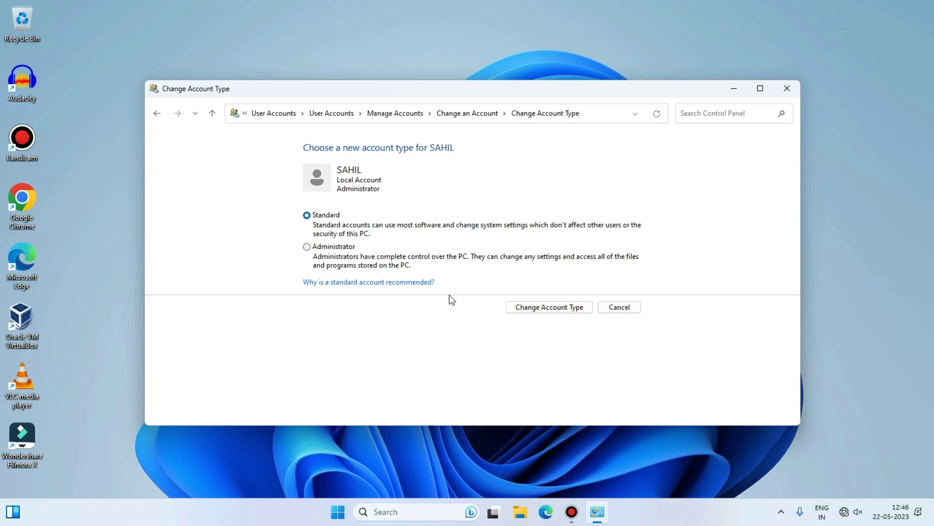
click(547, 308)
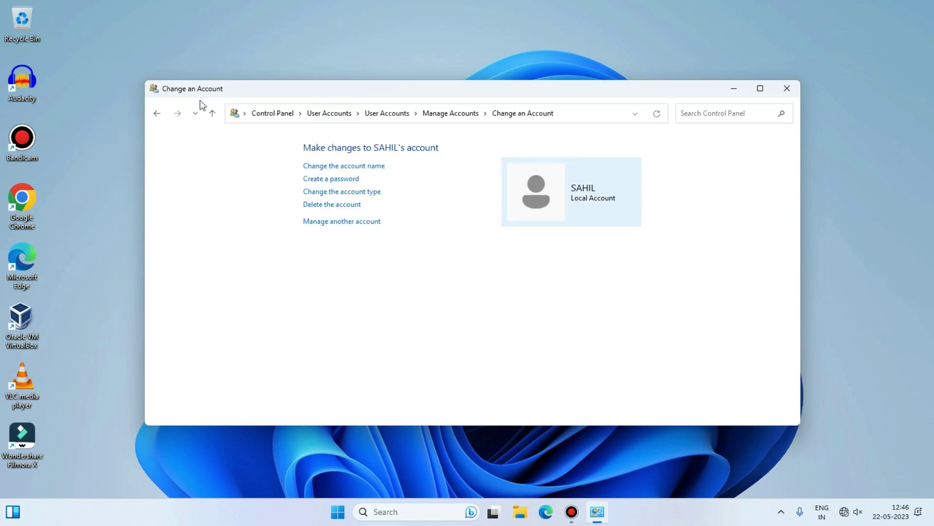
click(157, 120)
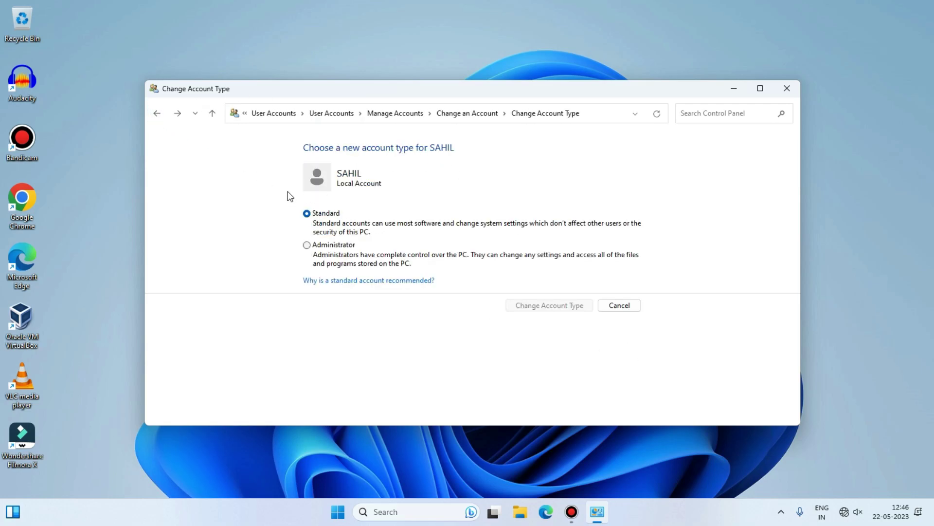
click(452, 113)
click(450, 112)
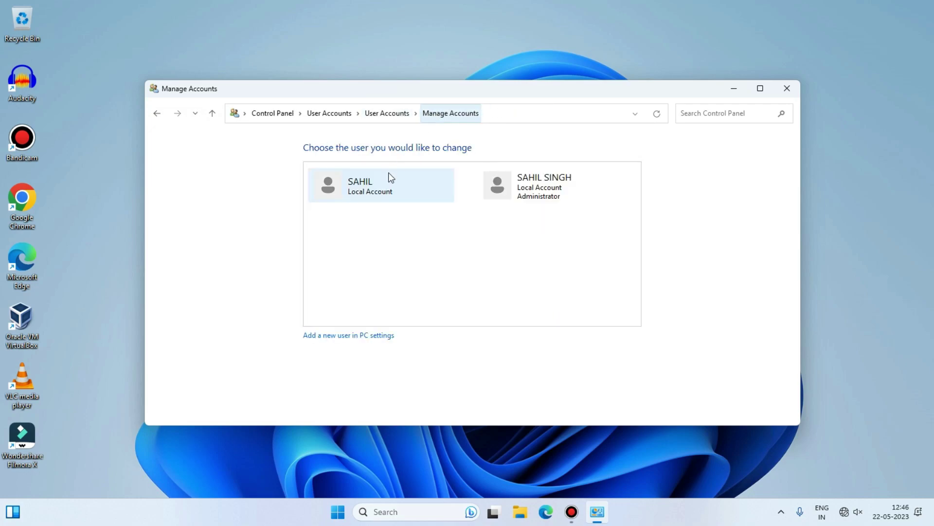
click(558, 202)
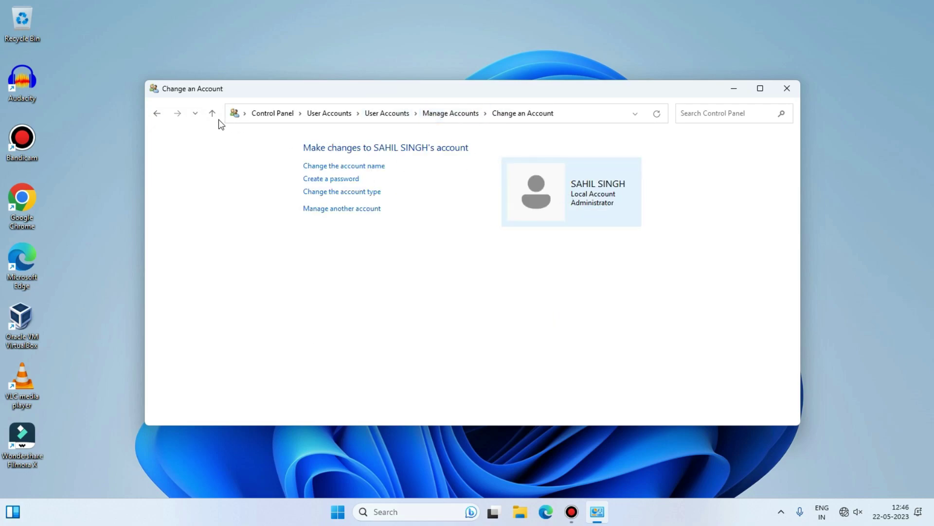
click(158, 115)
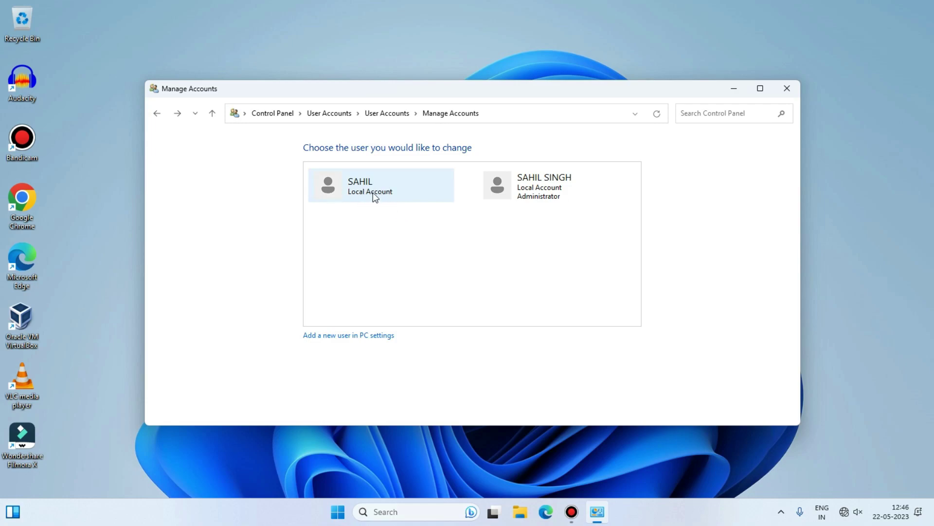
Close the accounts window and switch to the SAHIL SINGH account from the Start menu's account flyout.
click(787, 88)
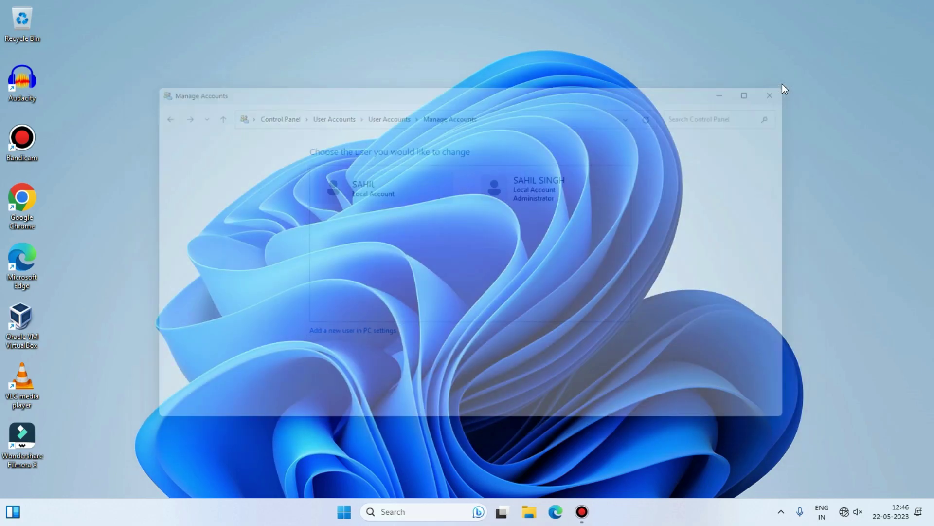
click(360, 509)
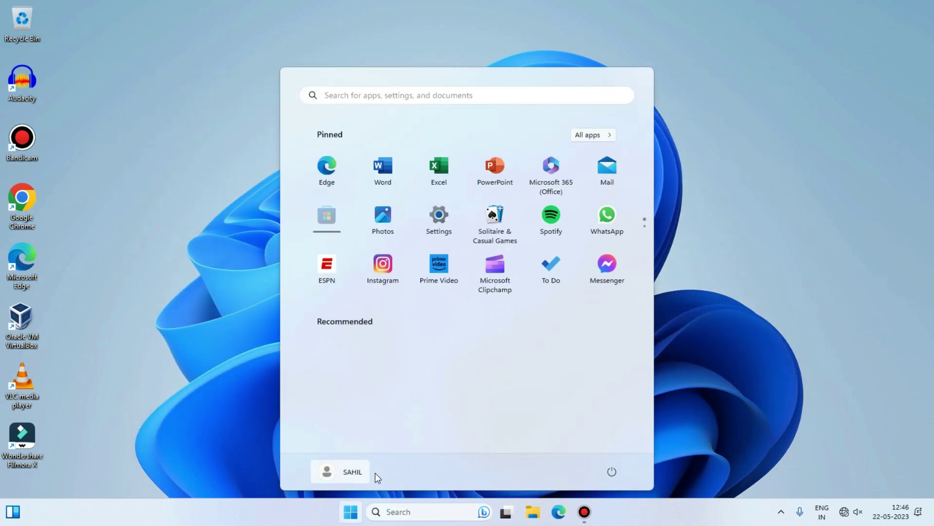
click(352, 472)
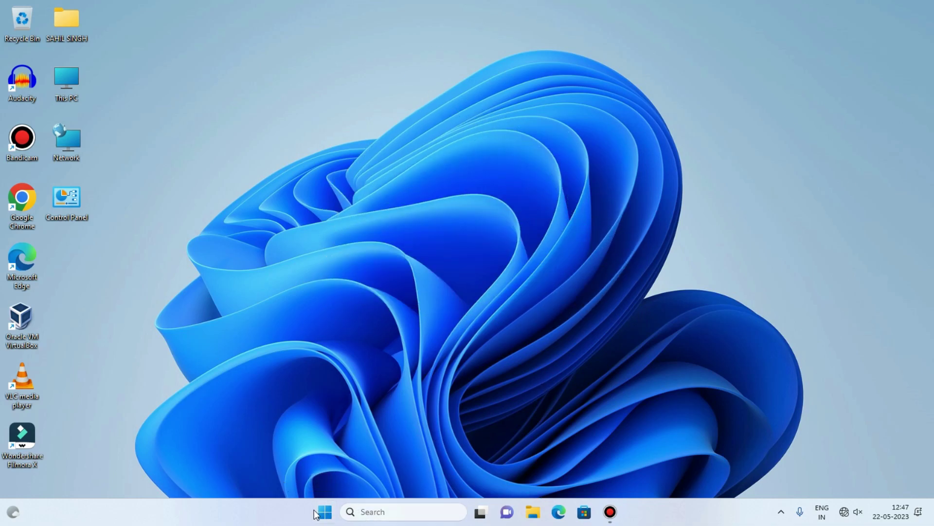
click(324, 512)
Search 'contr' to open Control Panel, then go to User Accounts > Manage Accounts and select SAHIL.
click(377, 479)
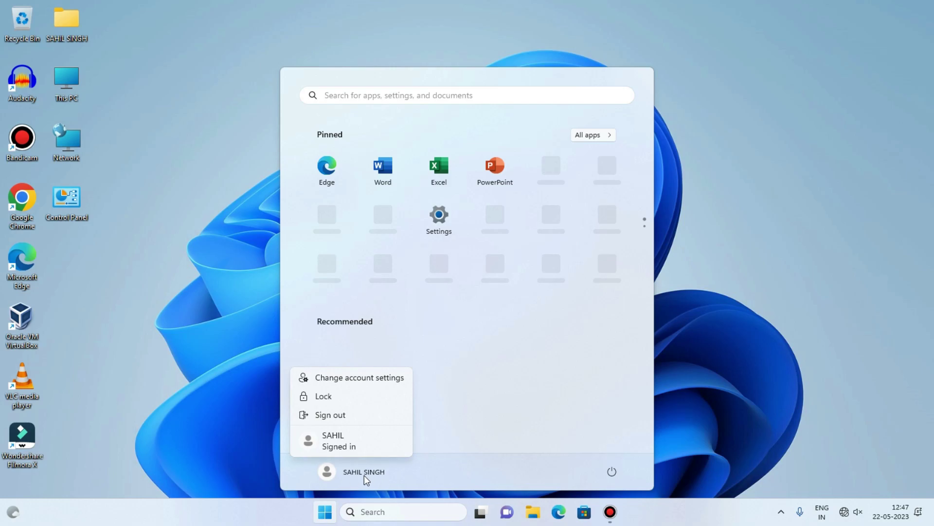
key(Escape)
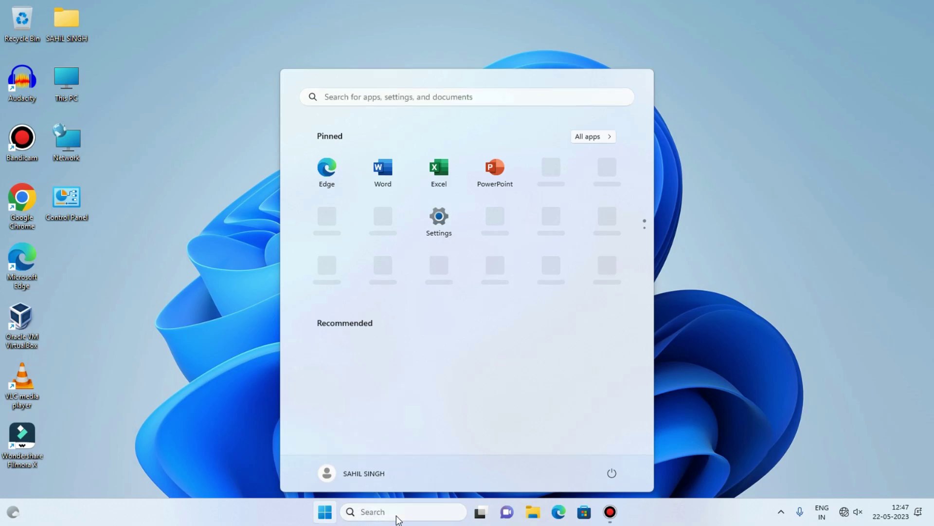
click(396, 514)
text(contr)
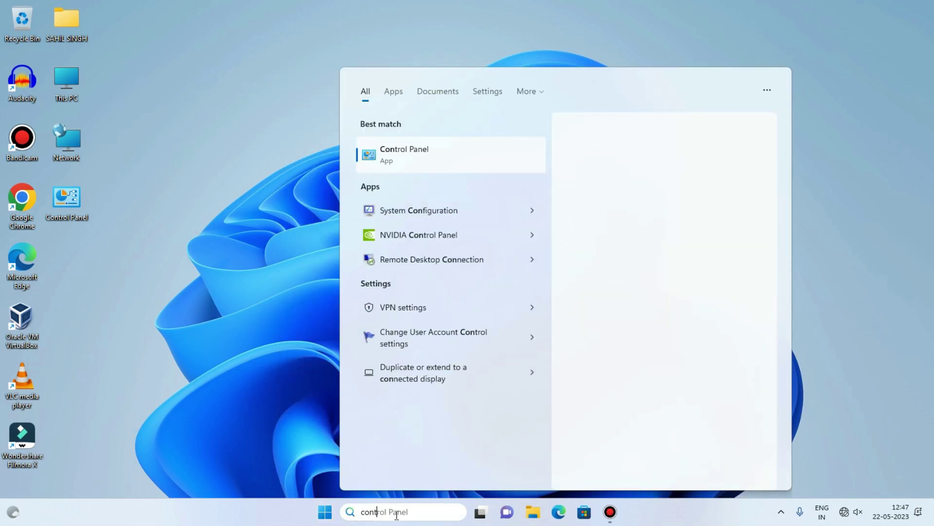
click(405, 149)
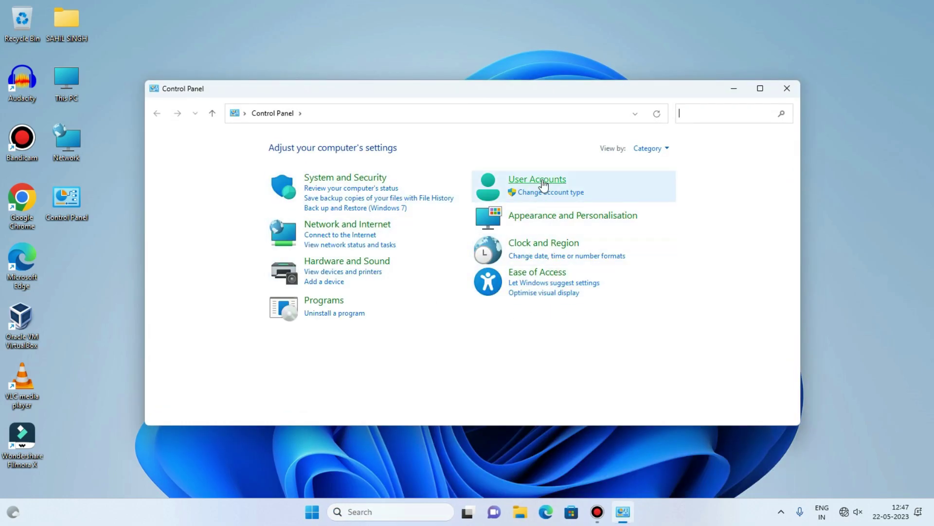
click(541, 181)
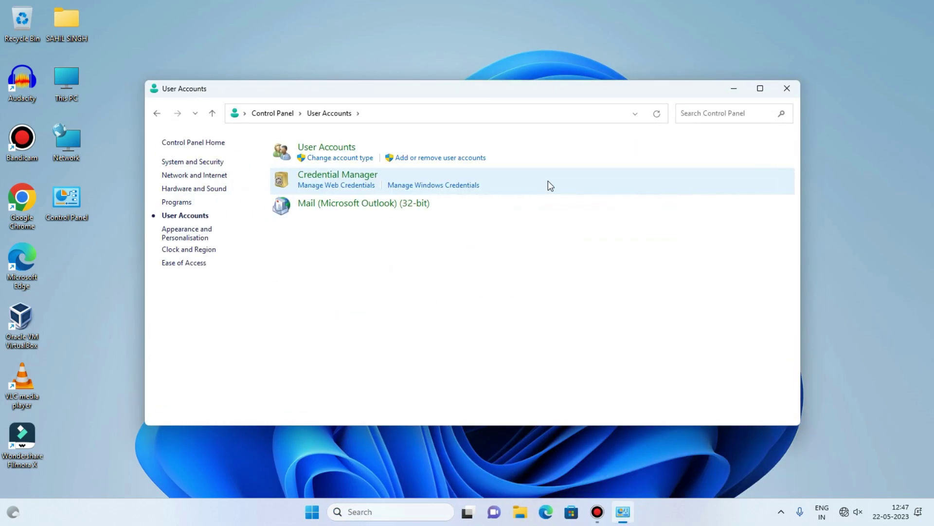
click(346, 158)
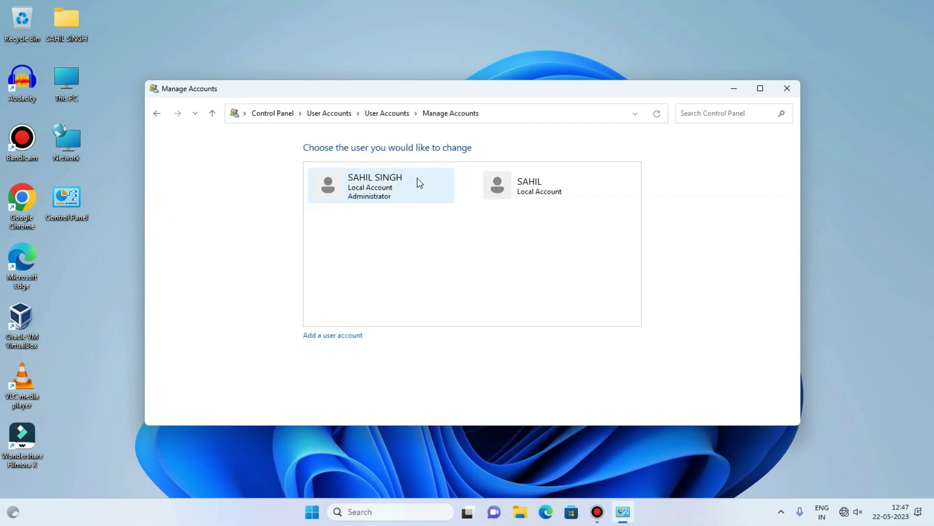
click(557, 192)
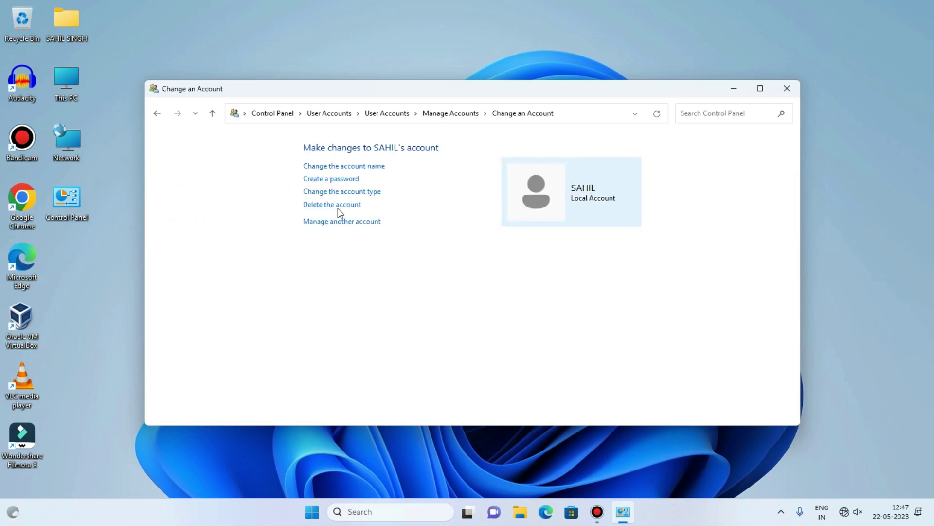
Delete the SAHIL standard account, choosing Keep Files, and confirm the deletion.
click(338, 209)
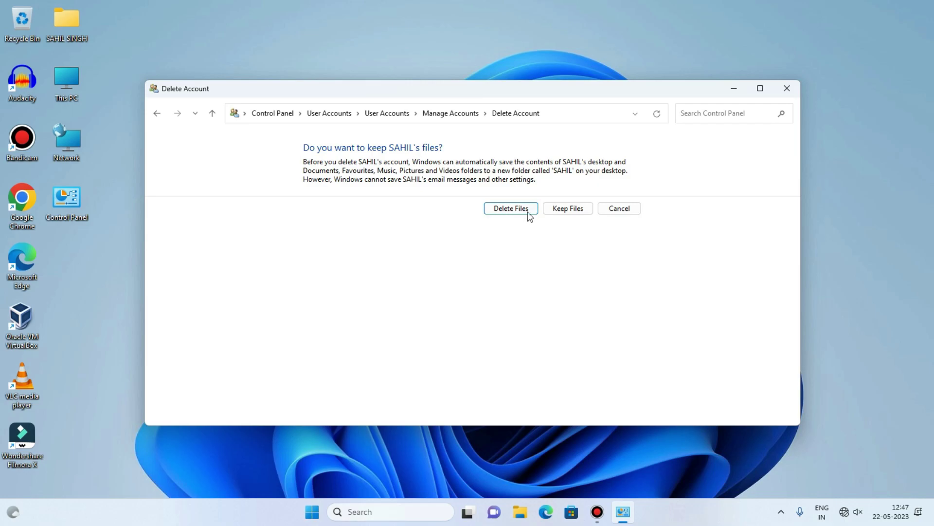
click(571, 210)
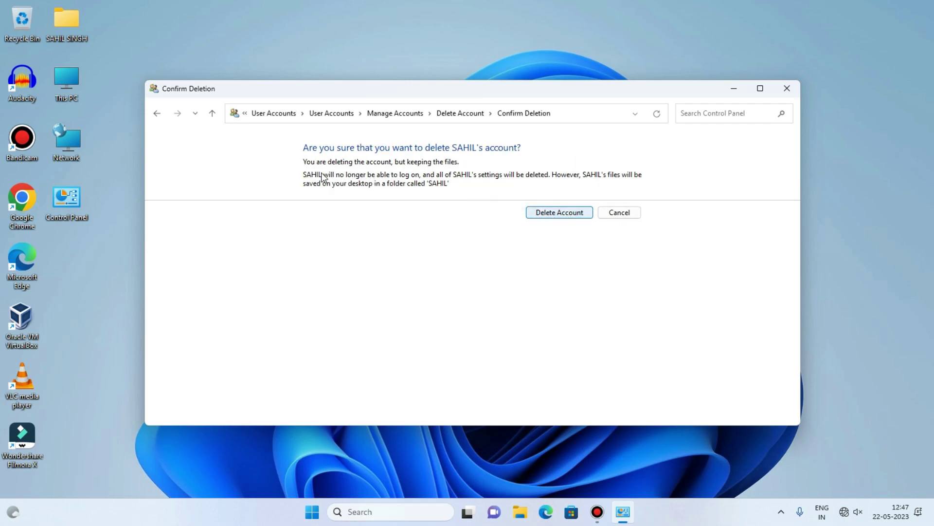
click(568, 214)
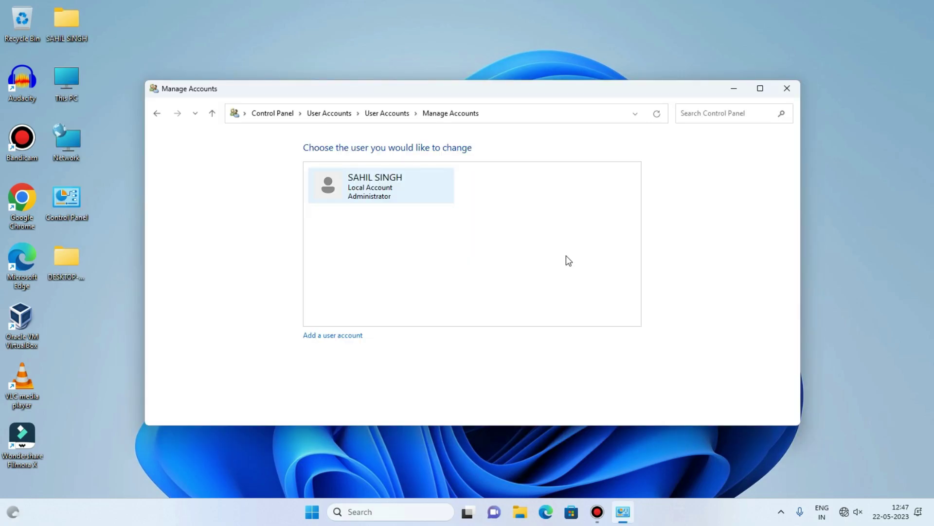
Close Manage Accounts, refresh the desktop, and open the DESKTOP-PIMA668 folder holding SAHIL's kept files.
click(787, 93)
right_click(291, 176)
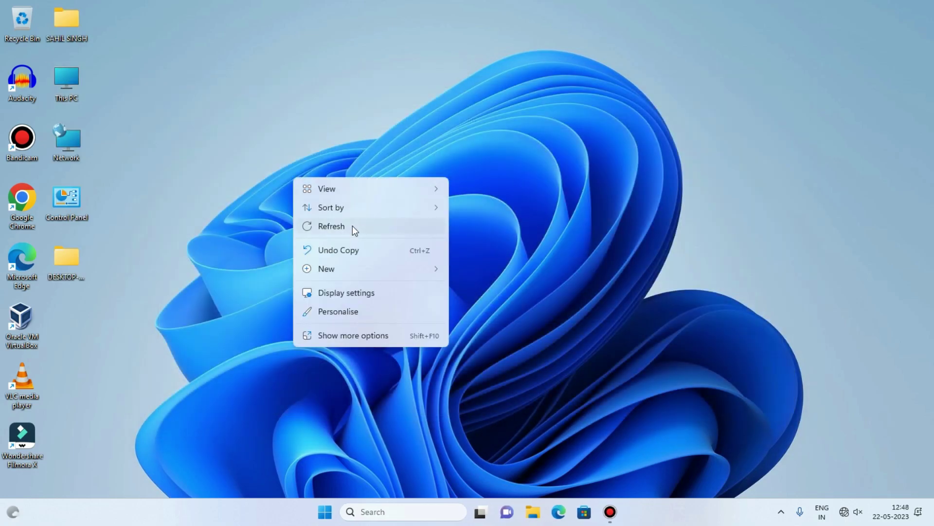
click(487, 251)
double_click(72, 253)
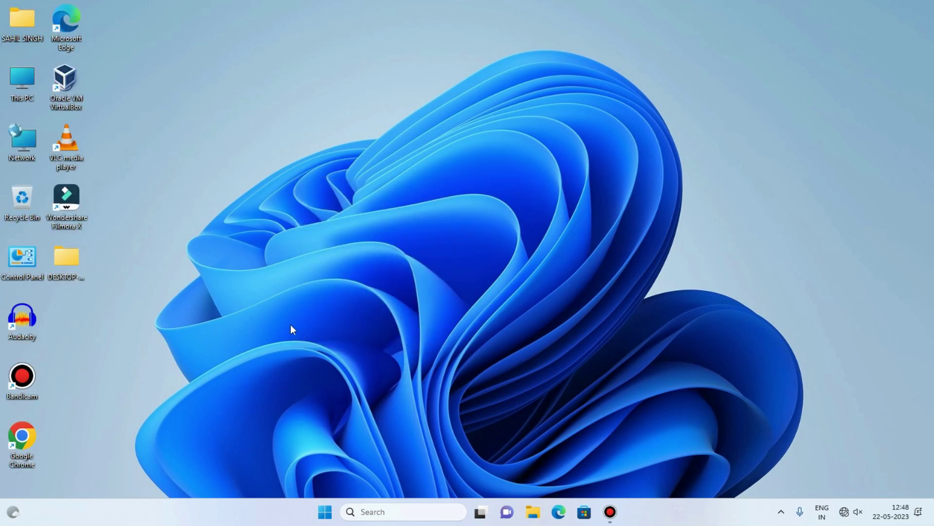
Close the Explorer windows and dismiss the Start menu to return to a clear desktop.
click(787, 88)
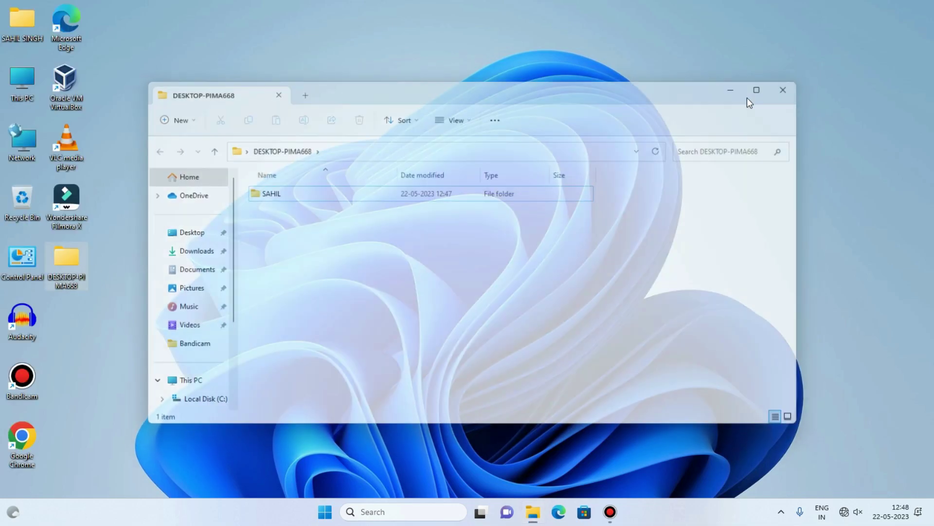
click(614, 92)
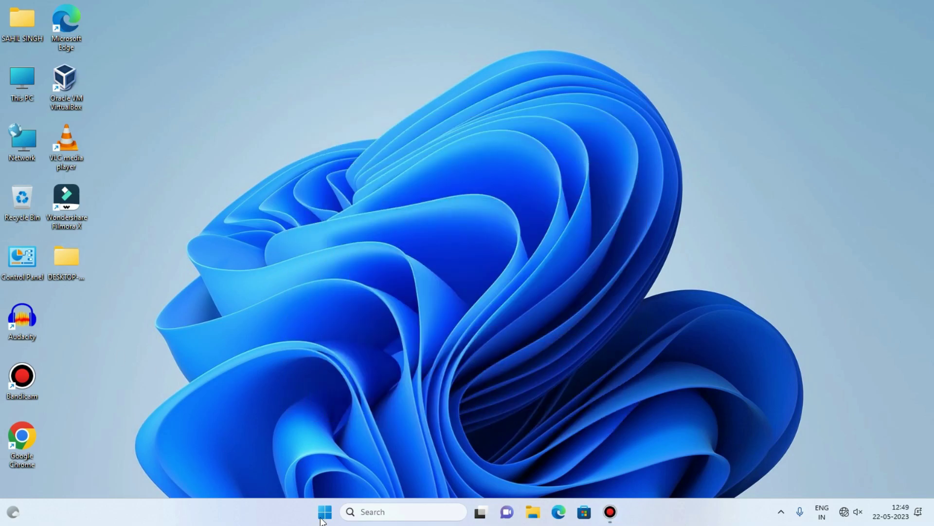
click(337, 515)
click(695, 211)
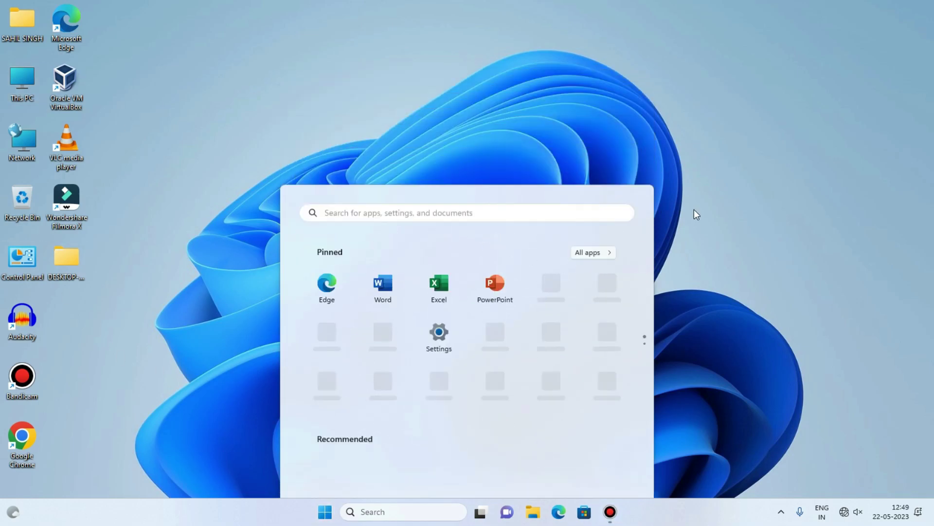